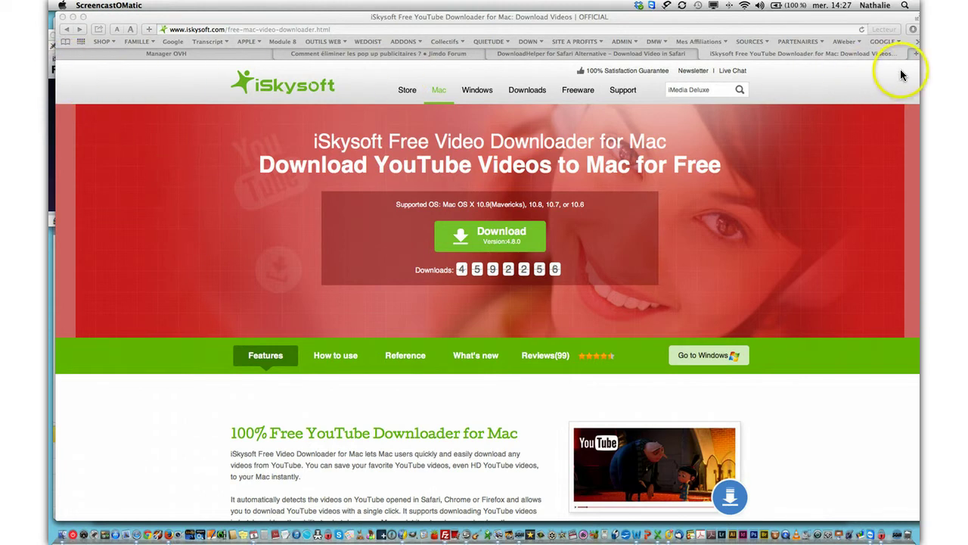
Step: Review the iSkysoft Free Video Downloader for Mac page, look at the Windows version's page, and return to the Mac page
scroll(387, 400, down, 5)
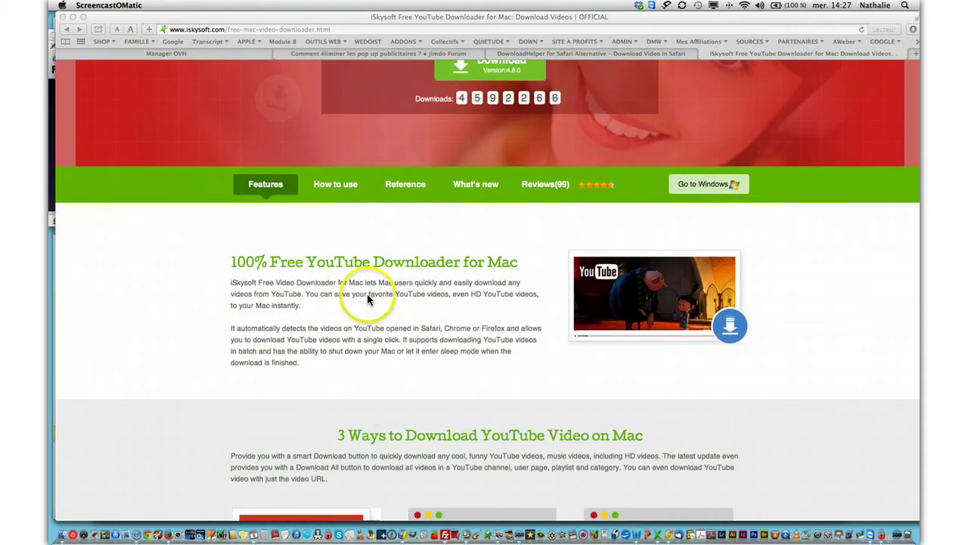
scroll(492, 378, down, 2)
scroll(492, 376, up, 1)
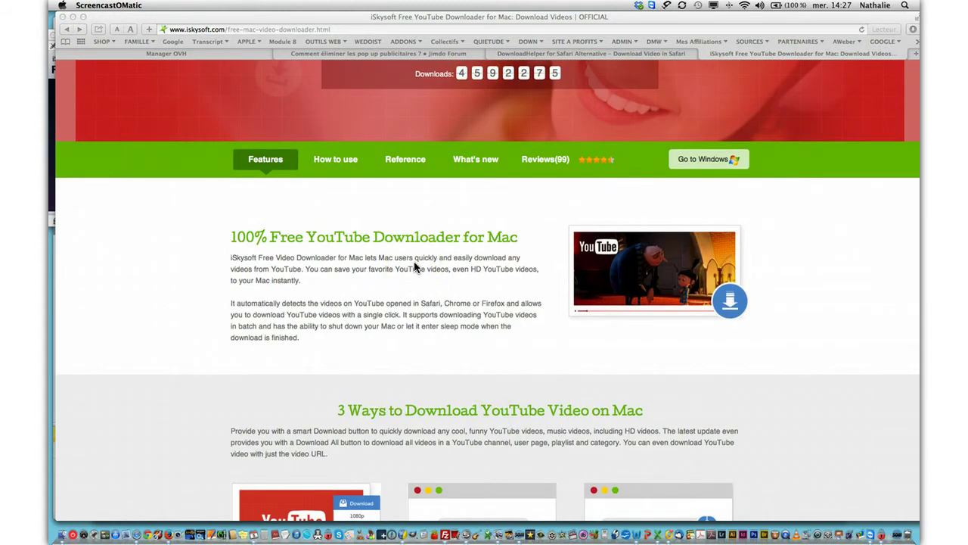
scroll(414, 266, up, 5)
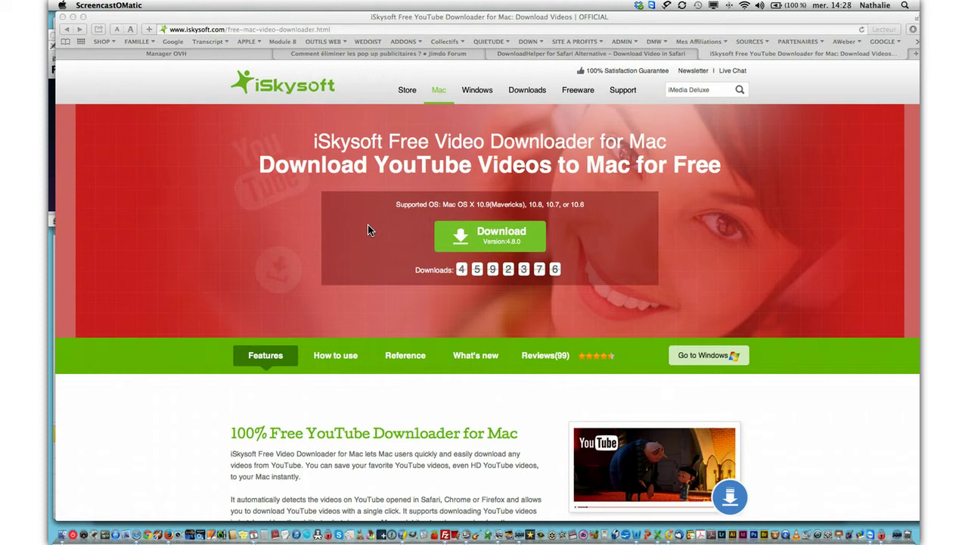
click(708, 355)
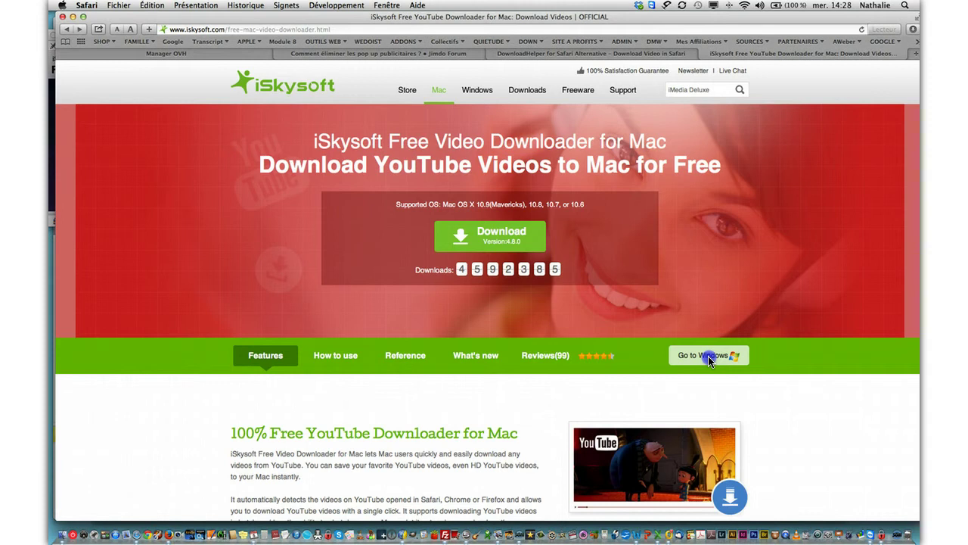
click(708, 356)
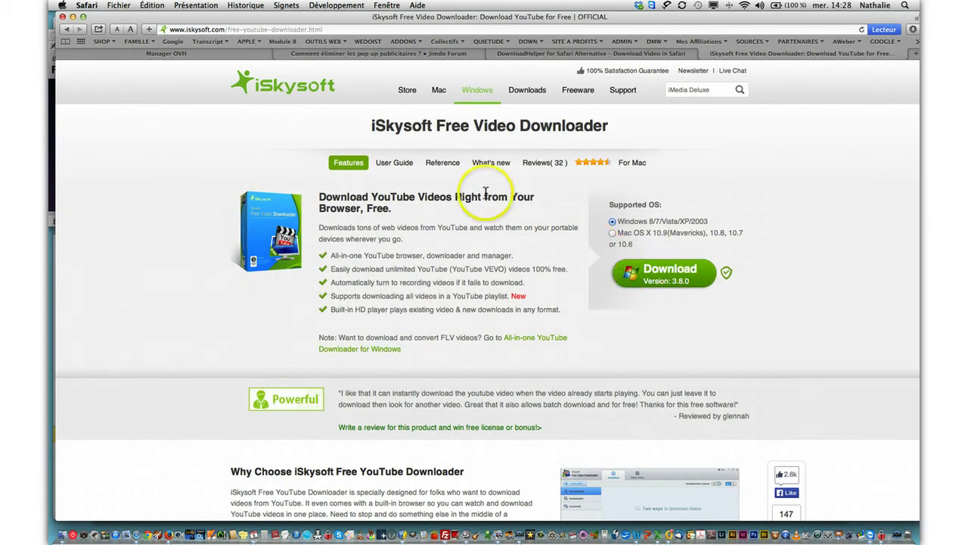
click(68, 29)
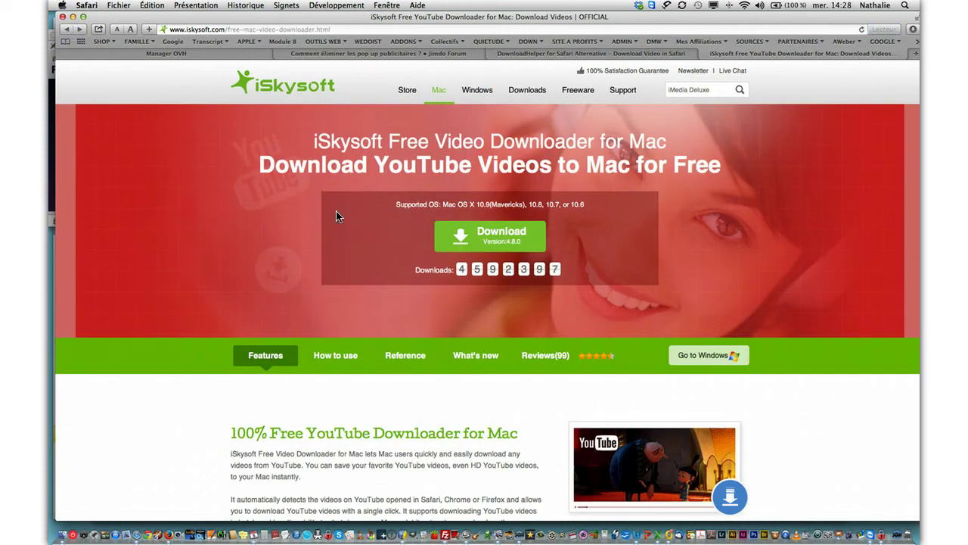
Step: Download the Mac version of iSkysoft Free Video Downloader and reveal free-video-downloader-intel_full571.dmg in the Finder
scroll(338, 216, down, 1)
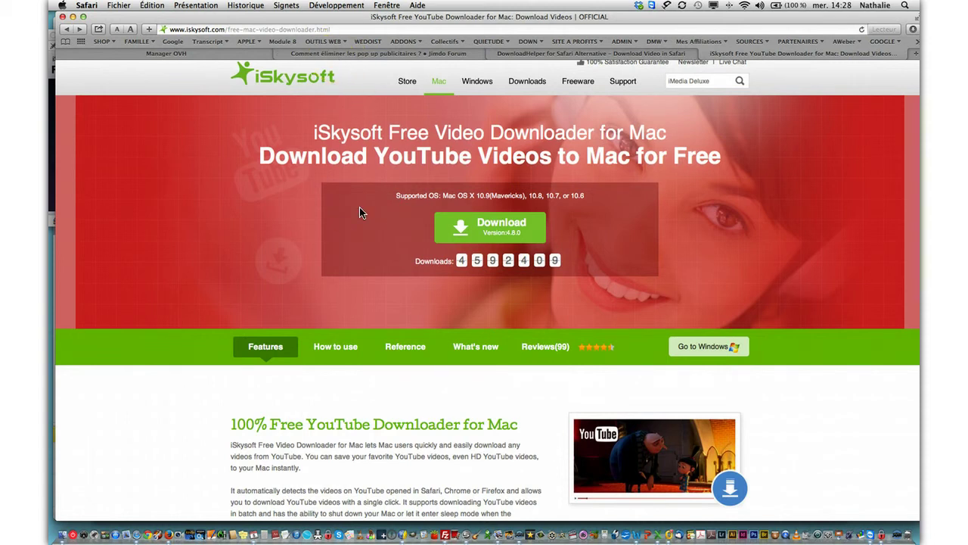
click(498, 235)
click(913, 29)
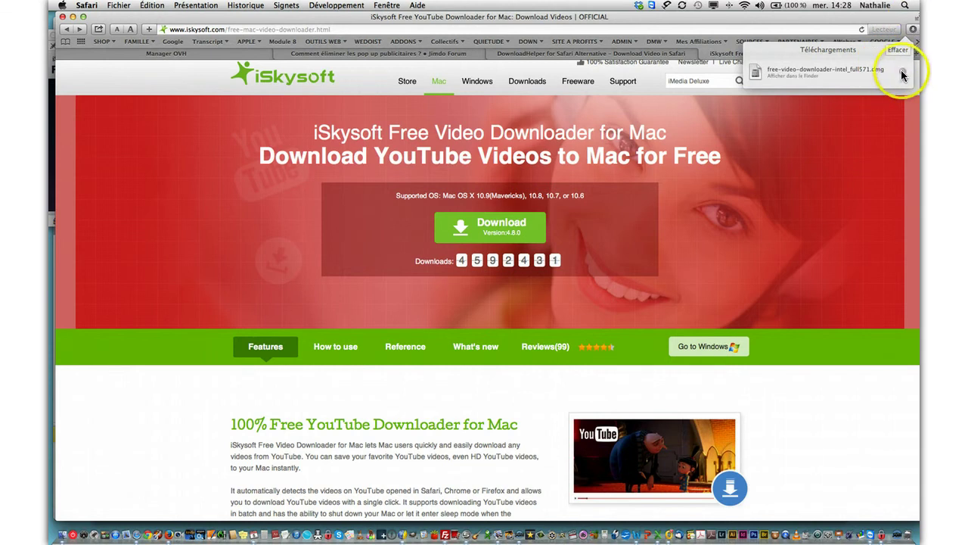
click(902, 73)
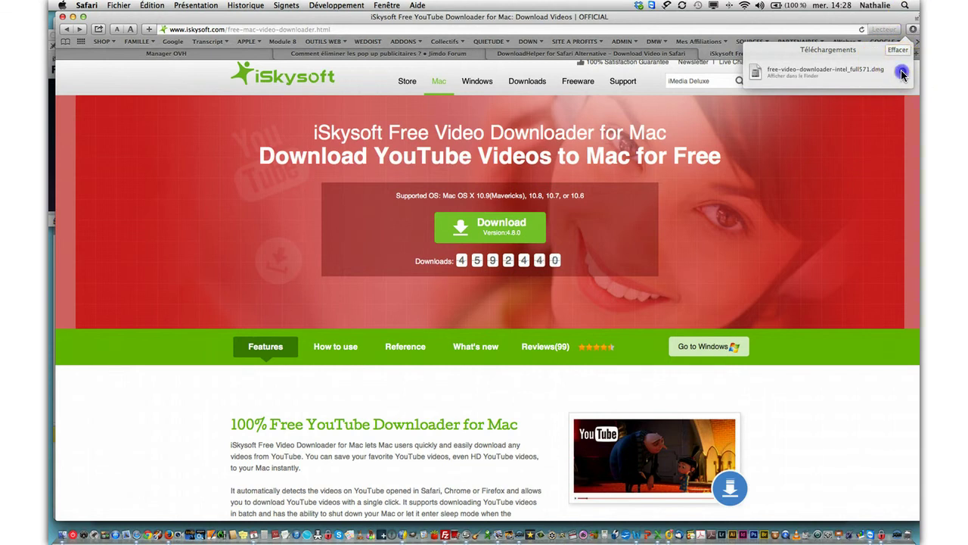
click(279, 297)
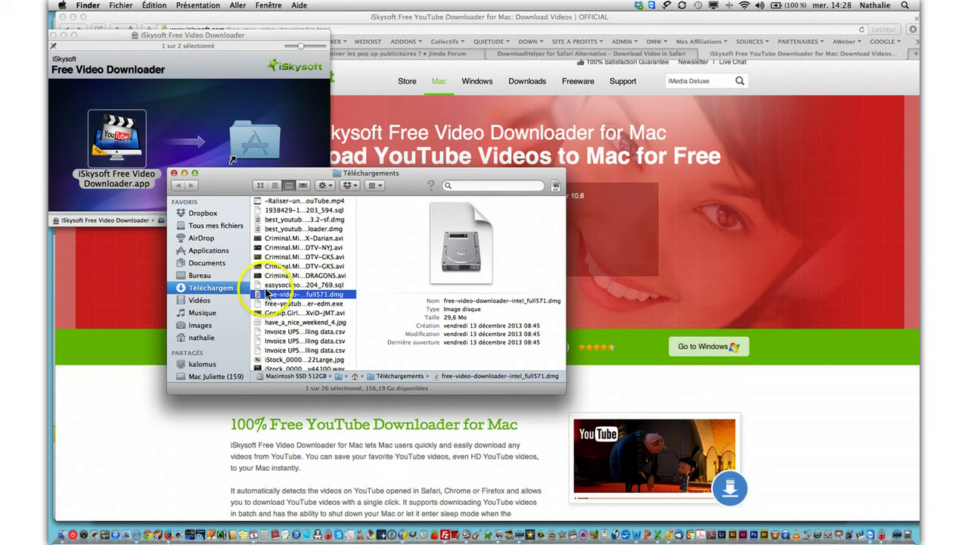
Step: Close the Downloads folder window and copy iSkysoft Free Video Downloader.app from its disk image into the Applications folder
click(174, 177)
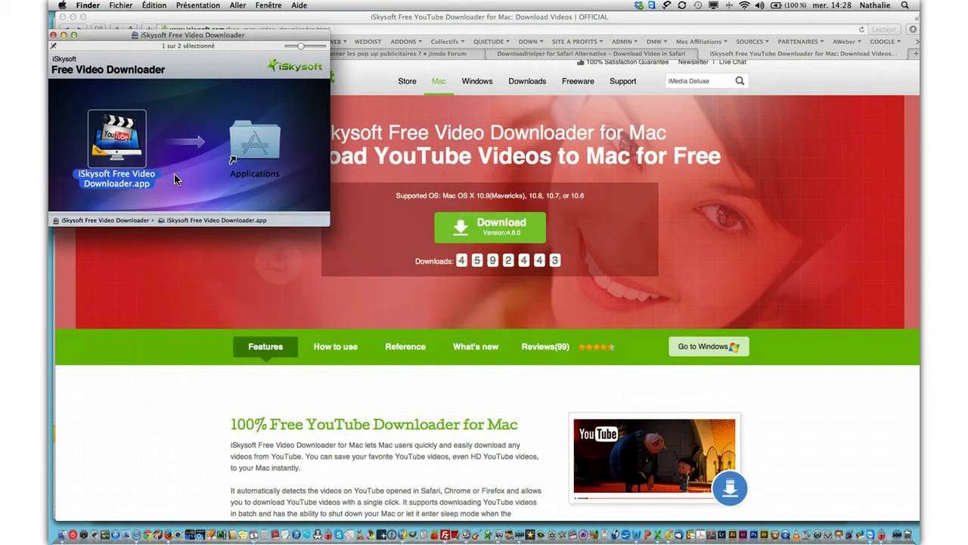
drag(193, 54, 370, 101)
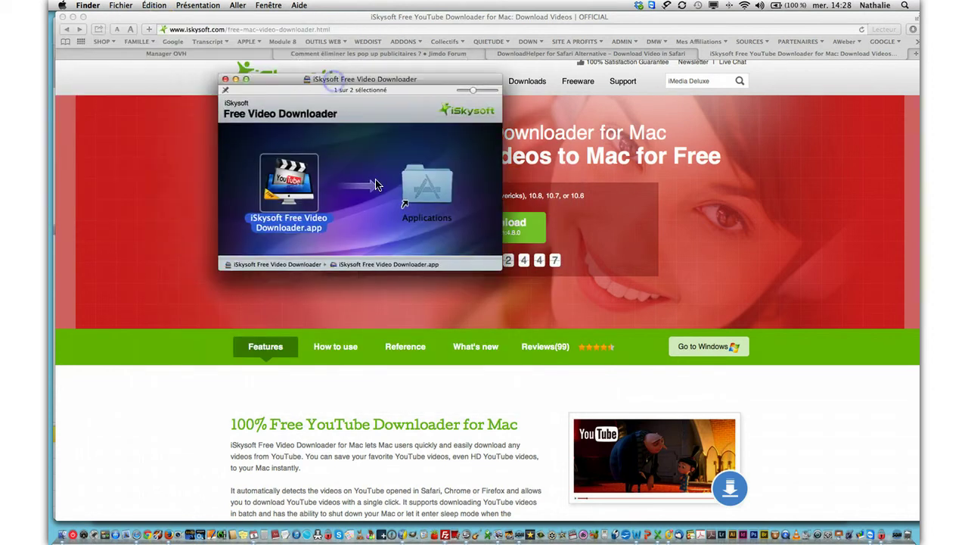
click(280, 189)
drag(280, 189, 399, 187)
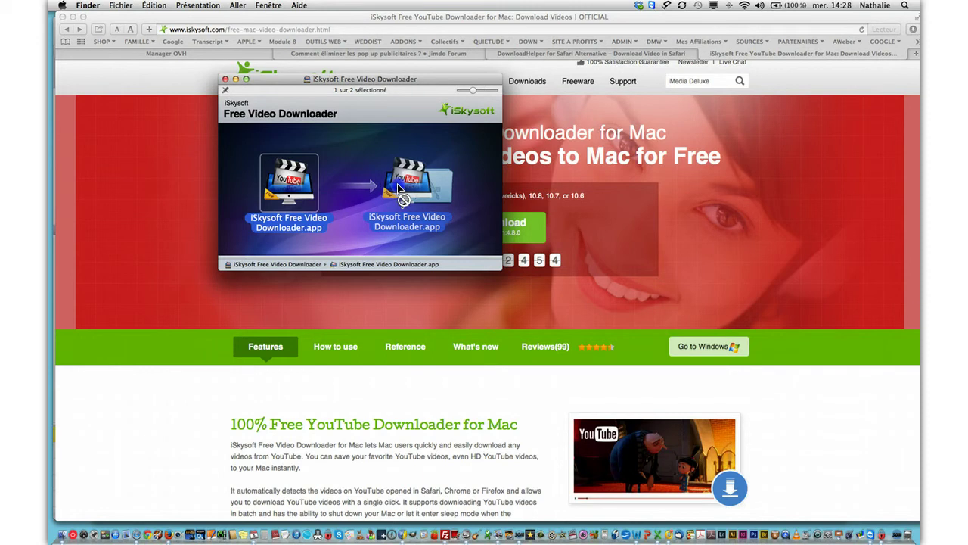
drag(399, 188, 300, 188)
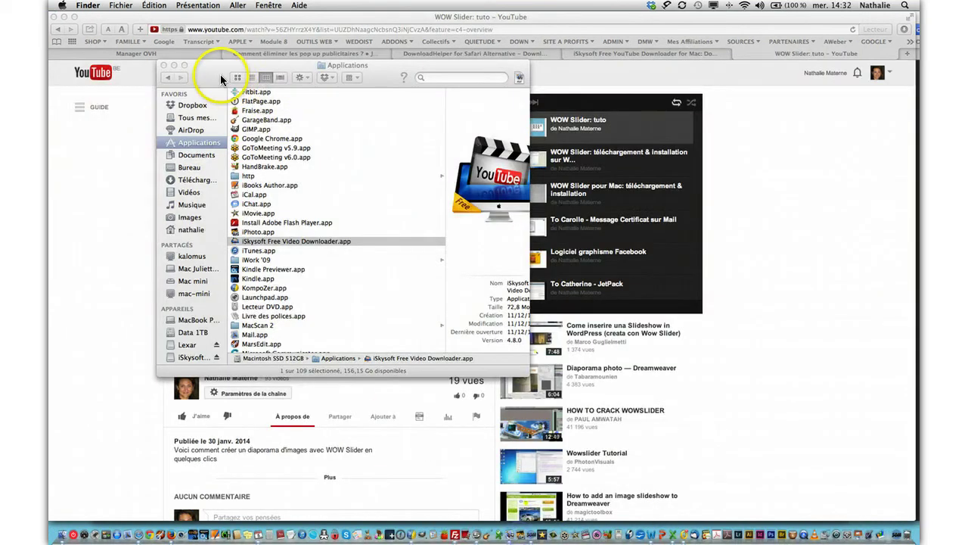
Step: Add iSkysoft Free Video Downloader.app from the Applications folder to the Dock
click(213, 73)
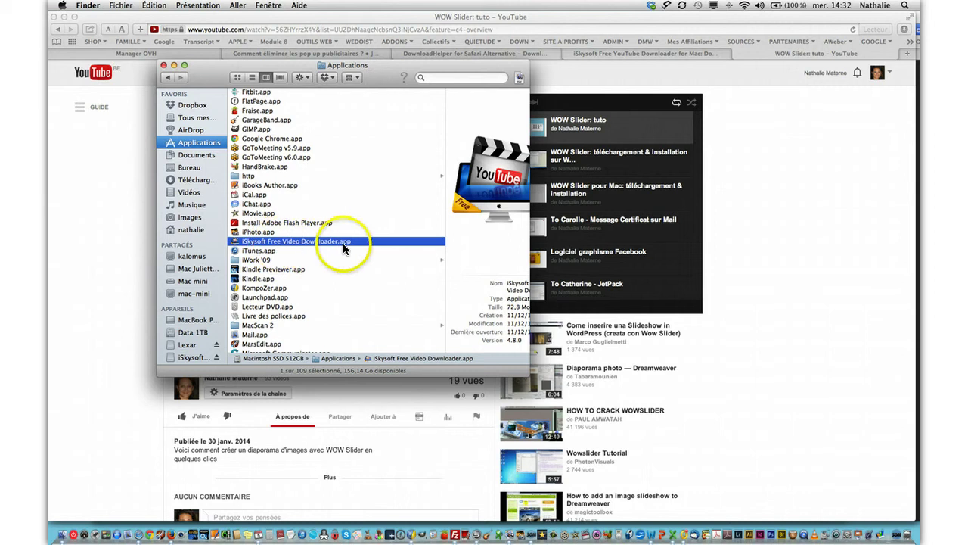
drag(234, 242, 325, 533)
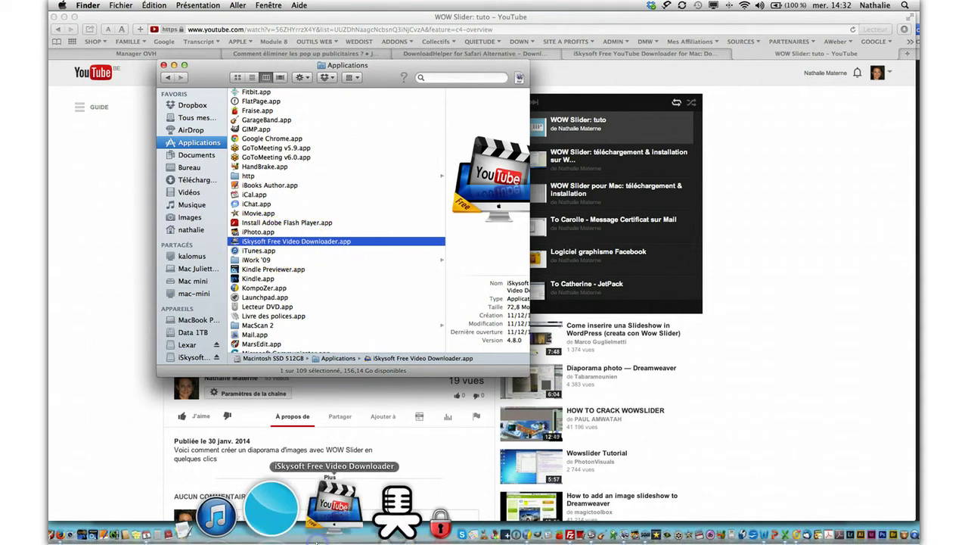
Step: Launch iSkysoft Free Video Downloader, allow the downloaded application to open, and relaunch it to complete its update
double_click(253, 240)
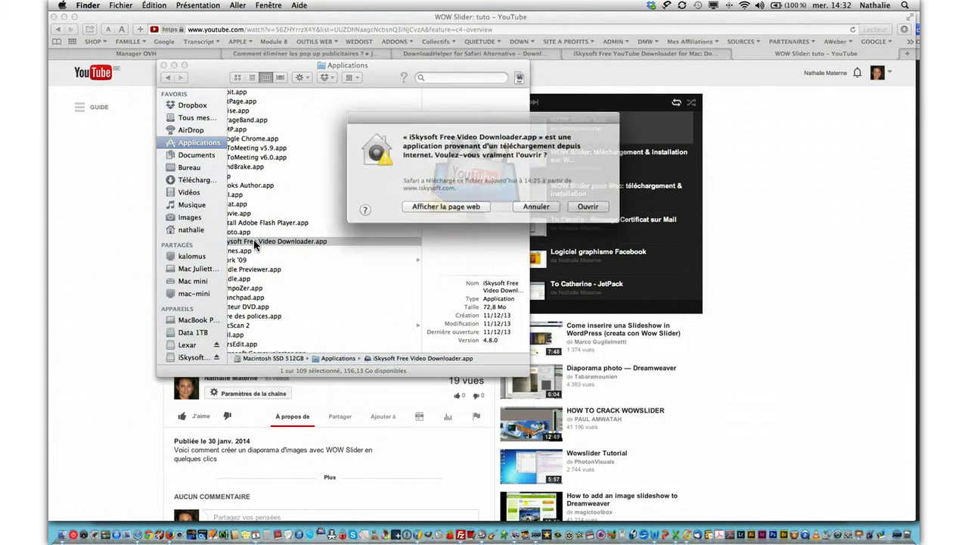
click(585, 205)
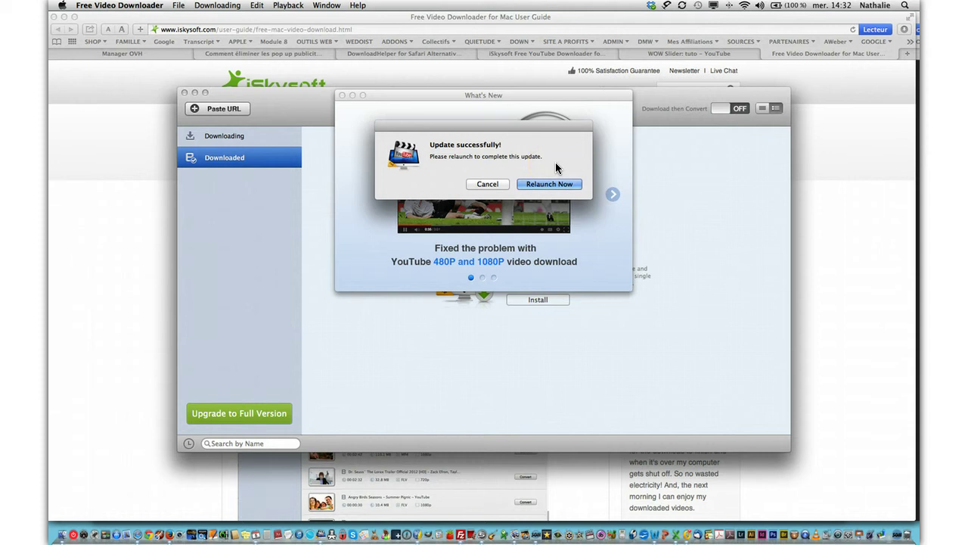
click(551, 185)
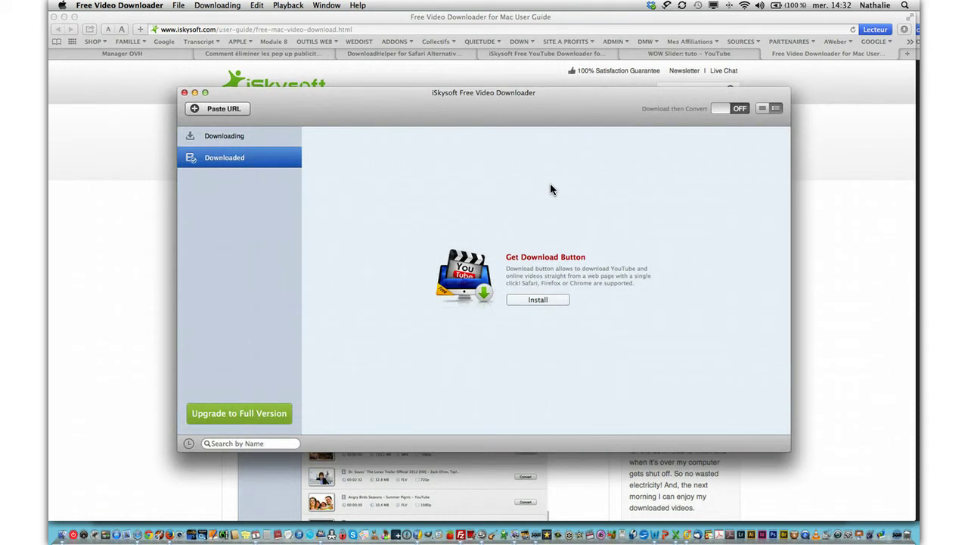
Step: Try to add a video download from a link in the clipboard
click(219, 108)
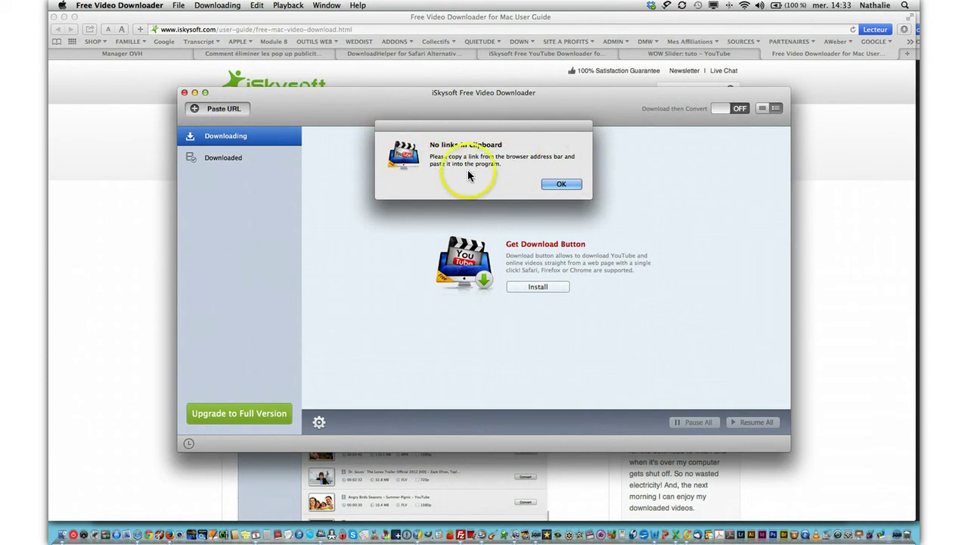
click(560, 184)
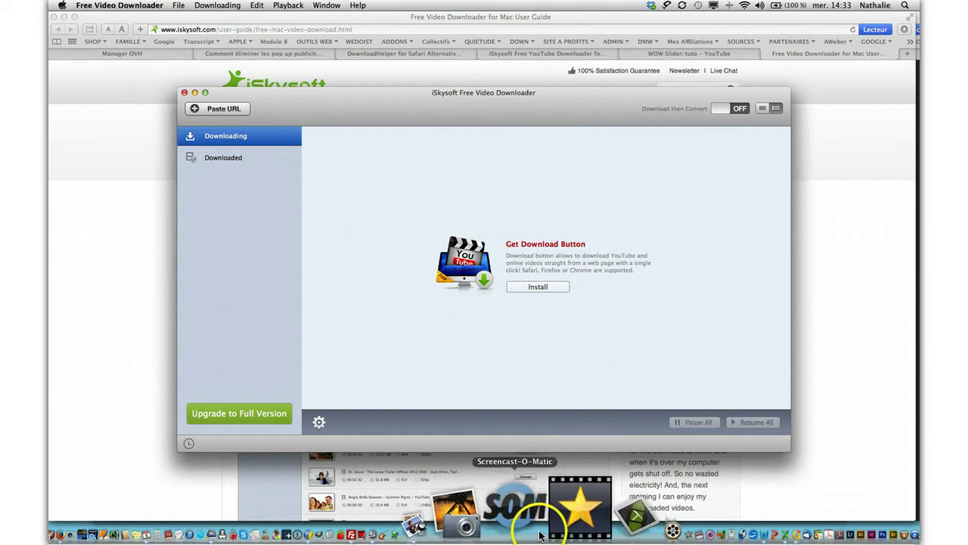
Step: Install the browser Download button extension, agreeing to quit the running browser
click(505, 529)
click(541, 285)
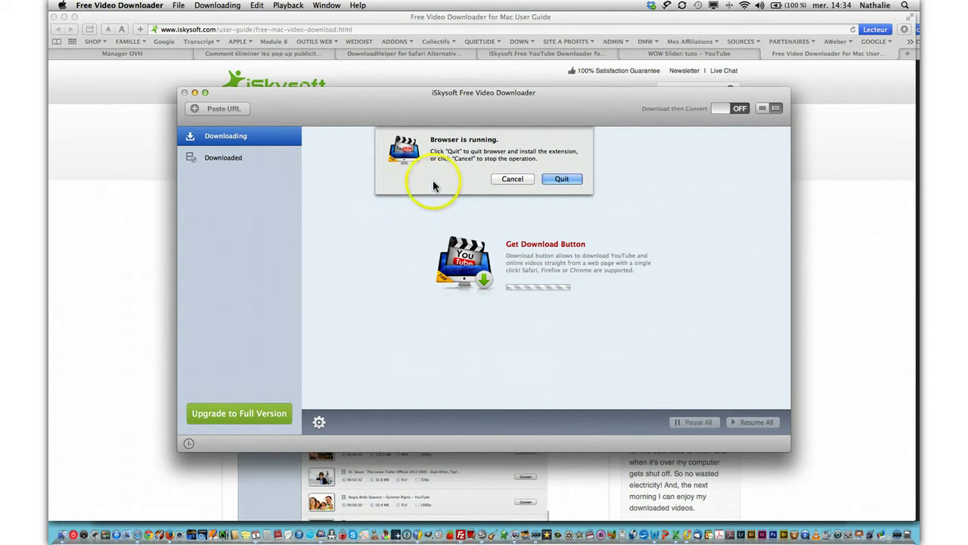
click(563, 179)
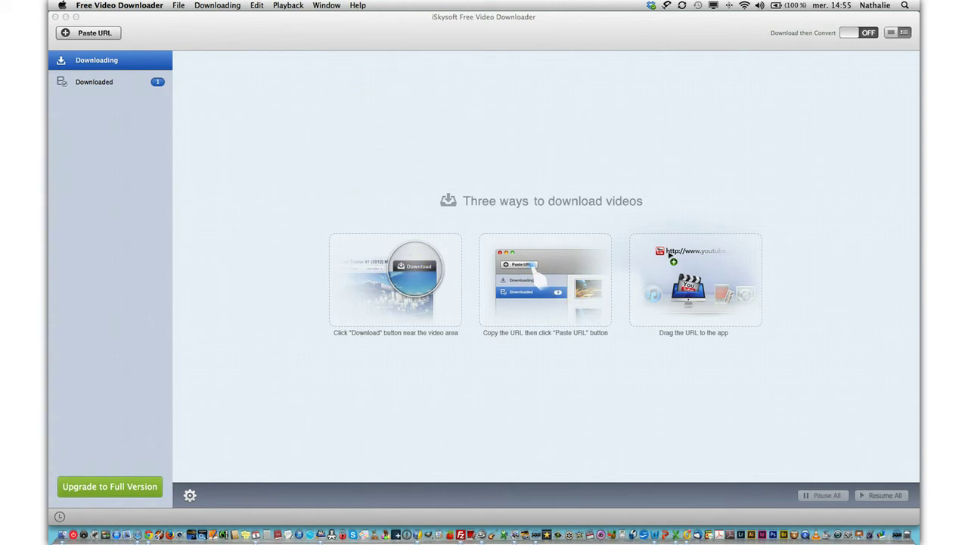
Step: Switch to Safari, show the sharing options for the "WOW Slider: tuto" YouTube video and copy its share link
key(super+Tab)
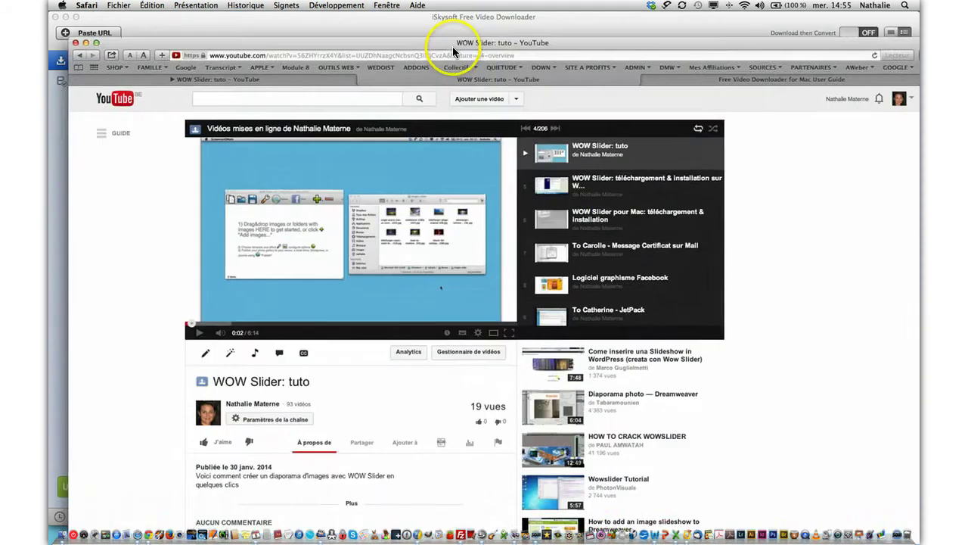
drag(452, 46, 444, 37)
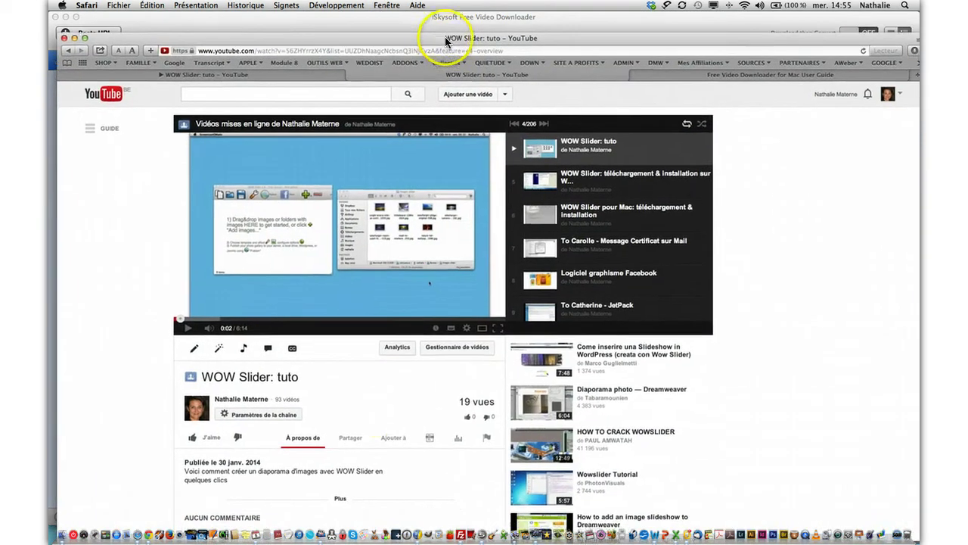
click(350, 437)
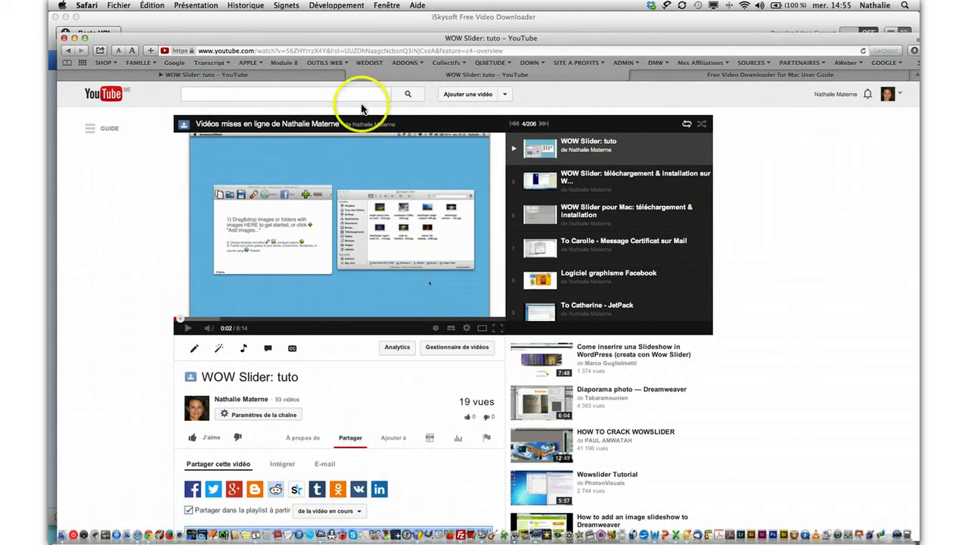
drag(360, 36, 358, 15)
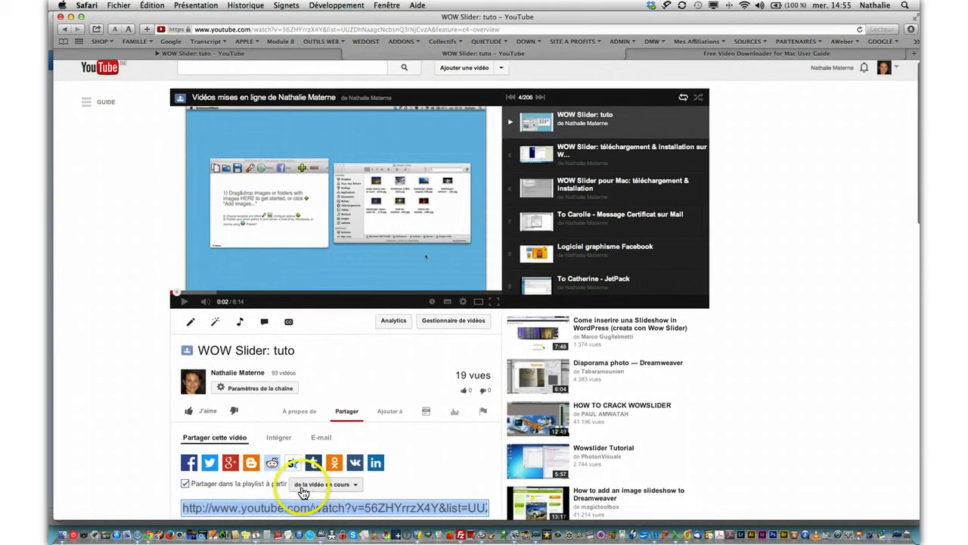
scroll(303, 468, down, 3)
right_click(303, 396)
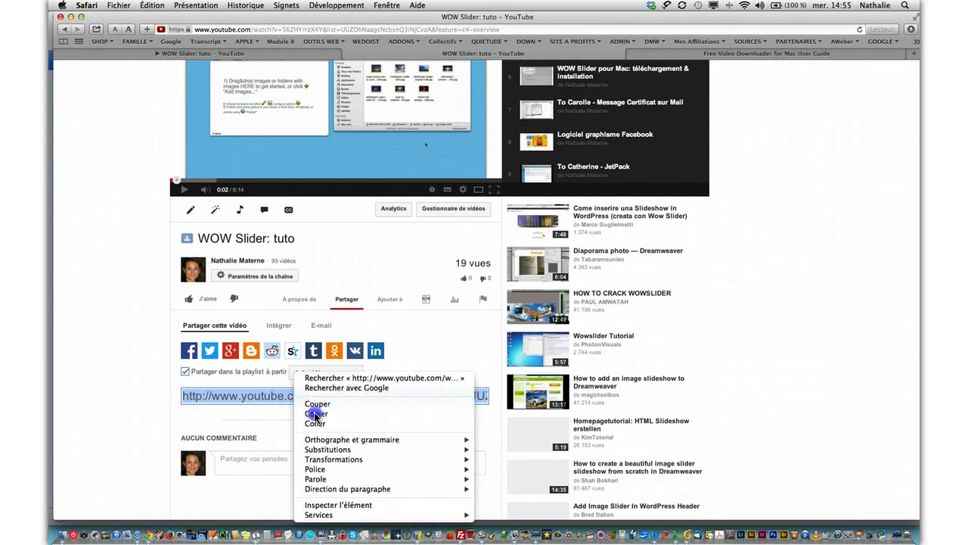
click(316, 414)
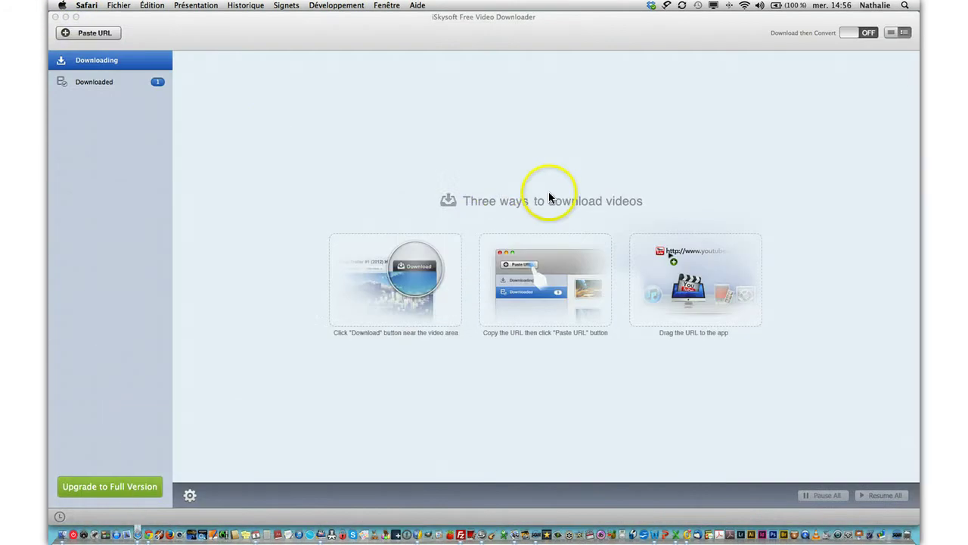
Step: Add the copied YouTube link to iSkysoft Free Video Downloader and download only the clip, not the whole playlist
click(95, 33)
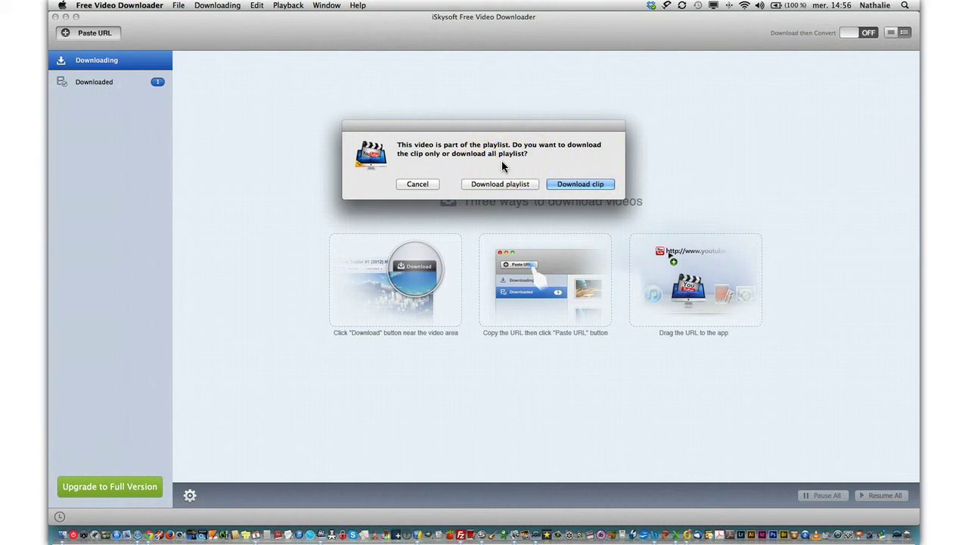
click(580, 185)
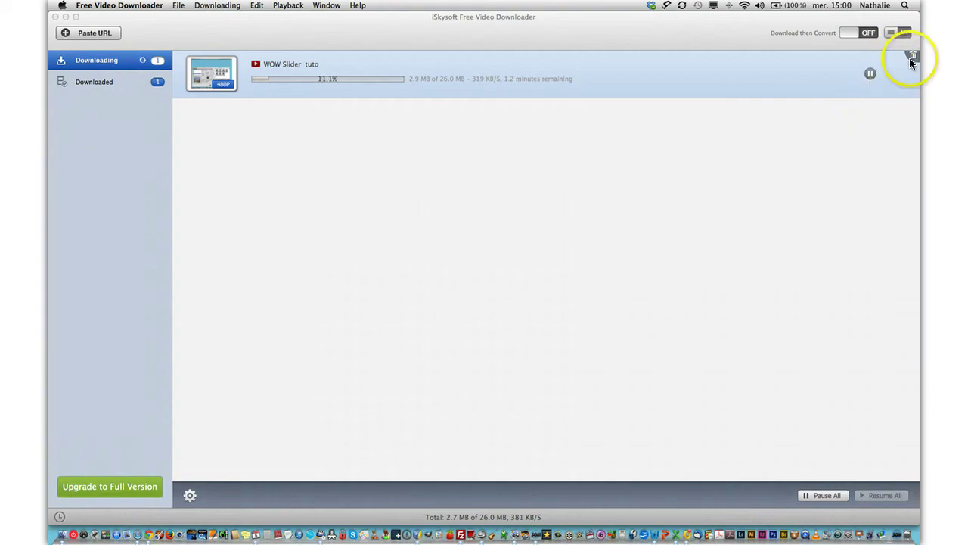
Step: Delete the "WOW Slider tuto" task from the downloading queue and confirm the deletion
click(913, 57)
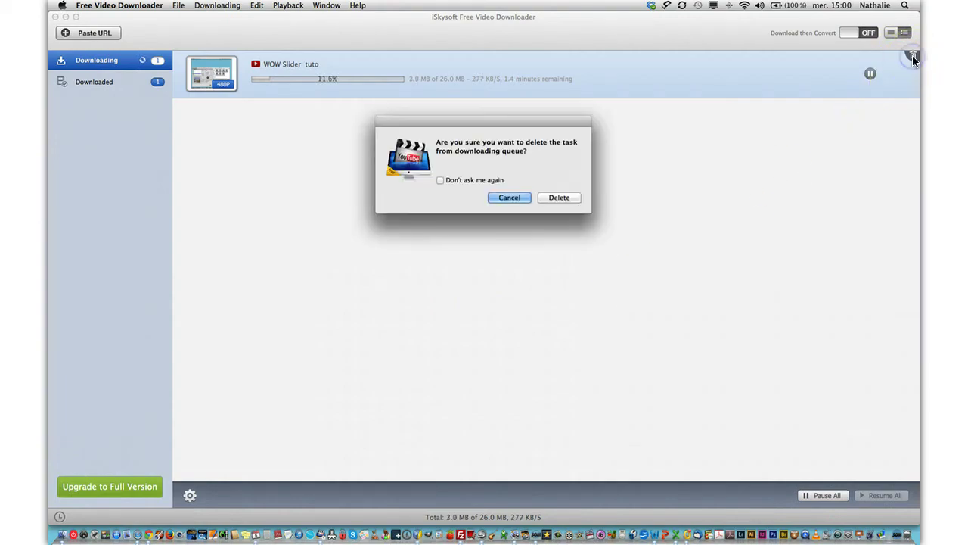
click(561, 200)
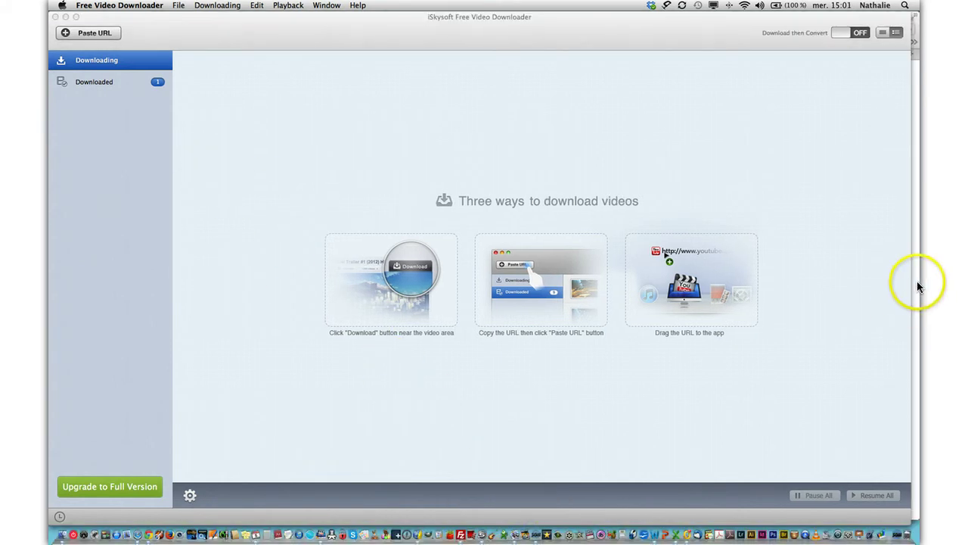
Step: Switch to Safari, drop the "WOW Slider: tuto" page address onto iSkysoft Free Video Downloader and download only the clip
click(919, 282)
scroll(345, 170, up, 3)
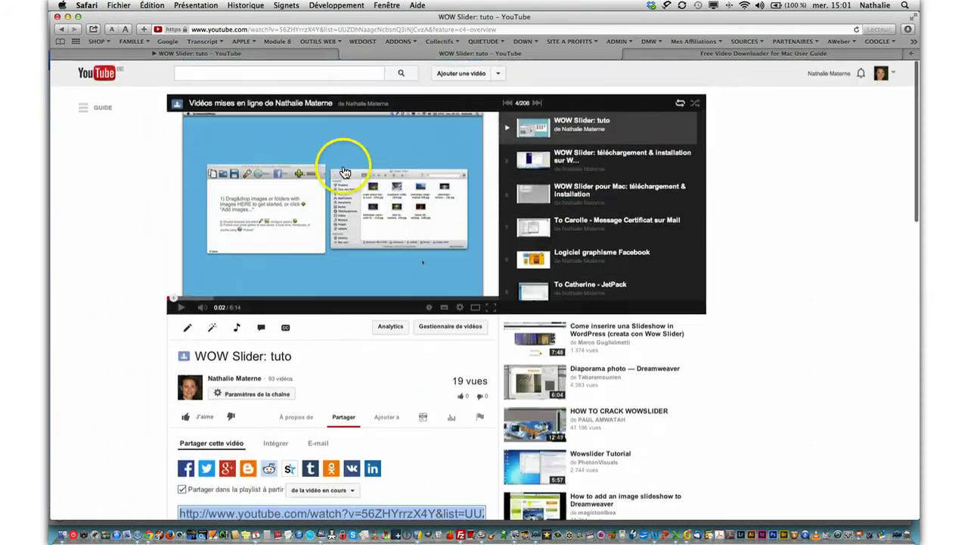
click(159, 30)
drag(159, 32, 321, 534)
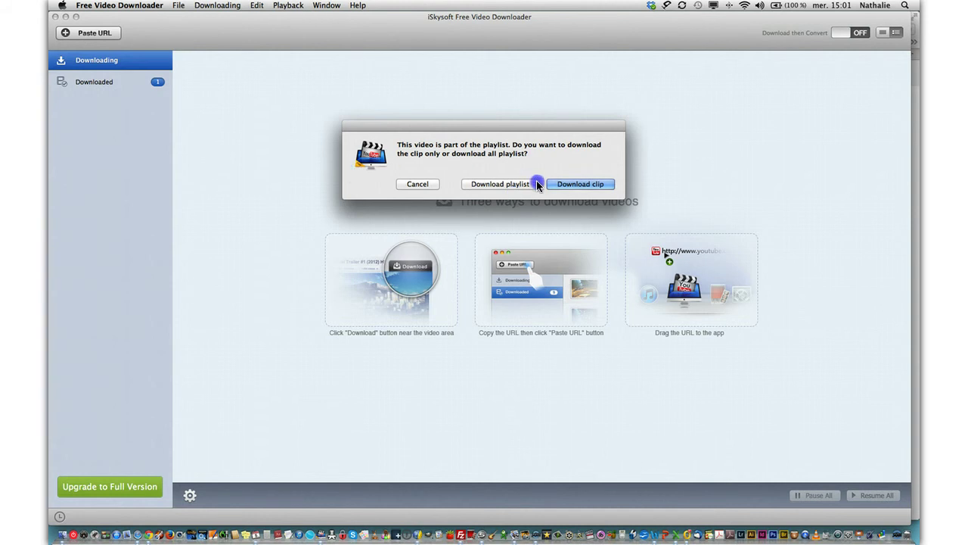
click(583, 184)
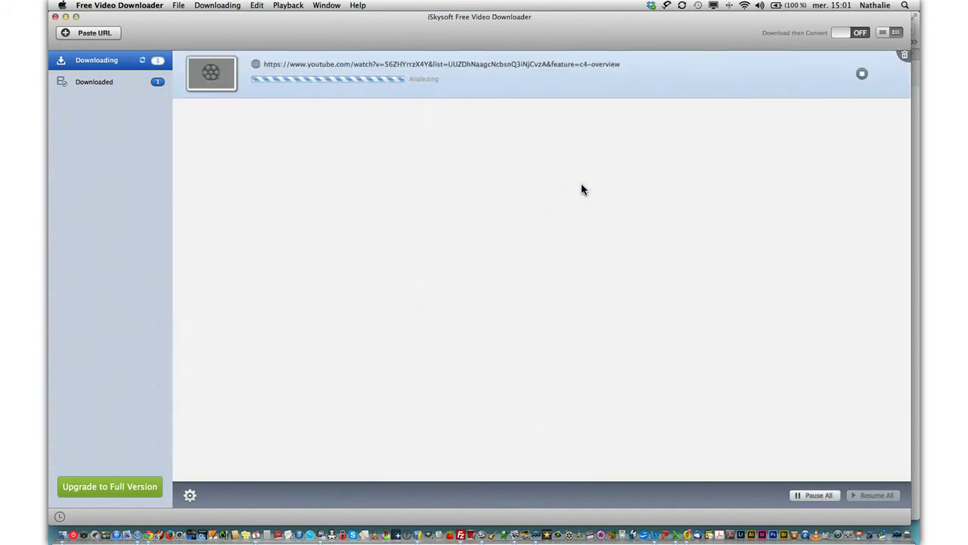
Step: Remove the newly added WOW Slider video from the downloading queue and confirm its deletion
click(905, 55)
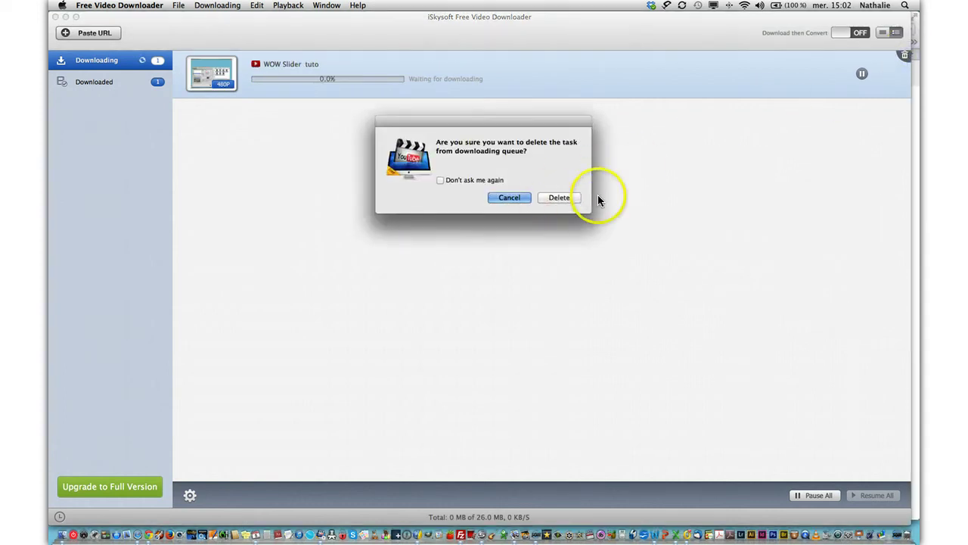
click(563, 198)
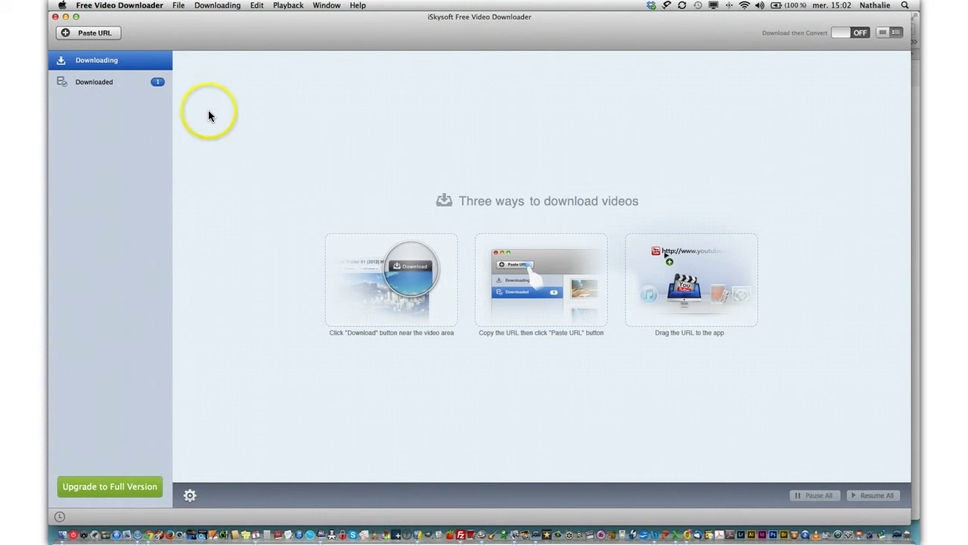
Step: Open the downloader's preferences and set the desired YouTube video quality to 720P
click(106, 7)
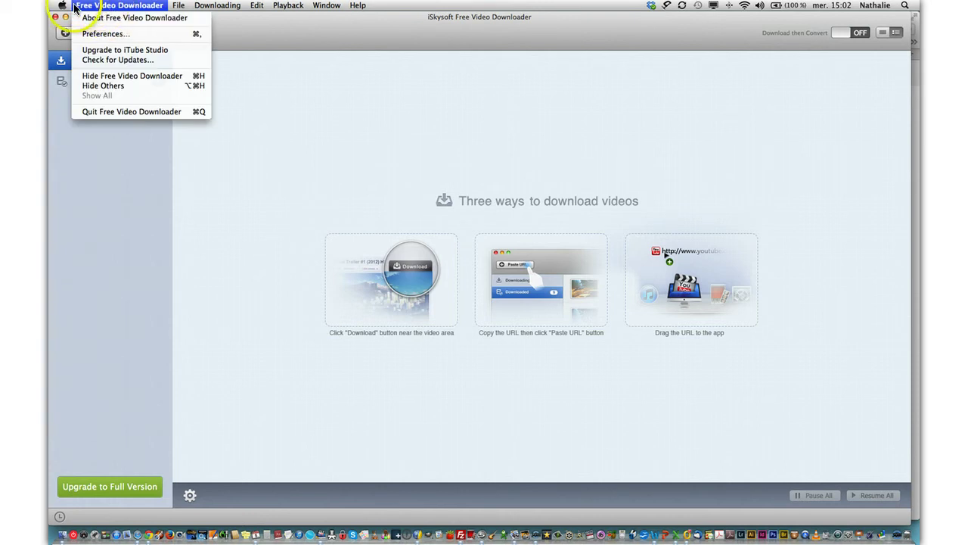
click(107, 34)
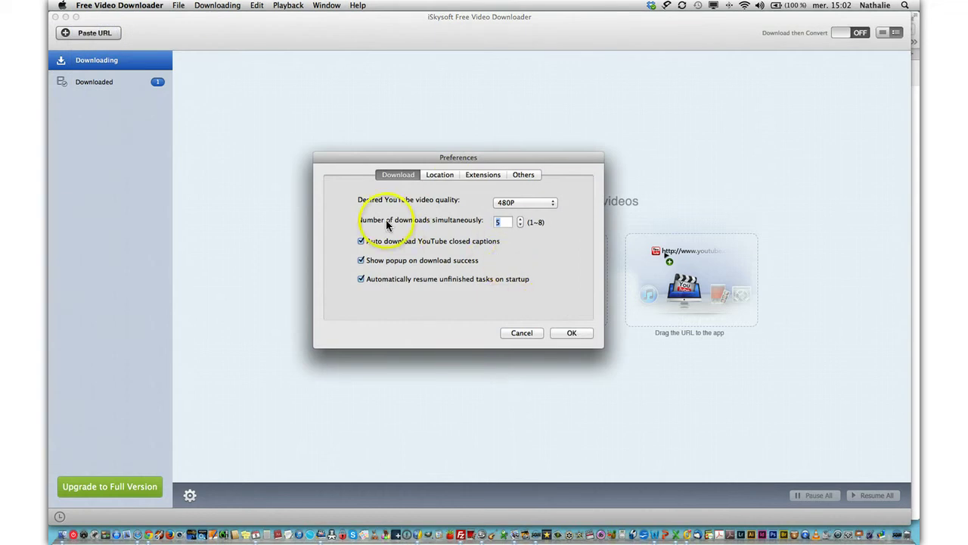
click(550, 202)
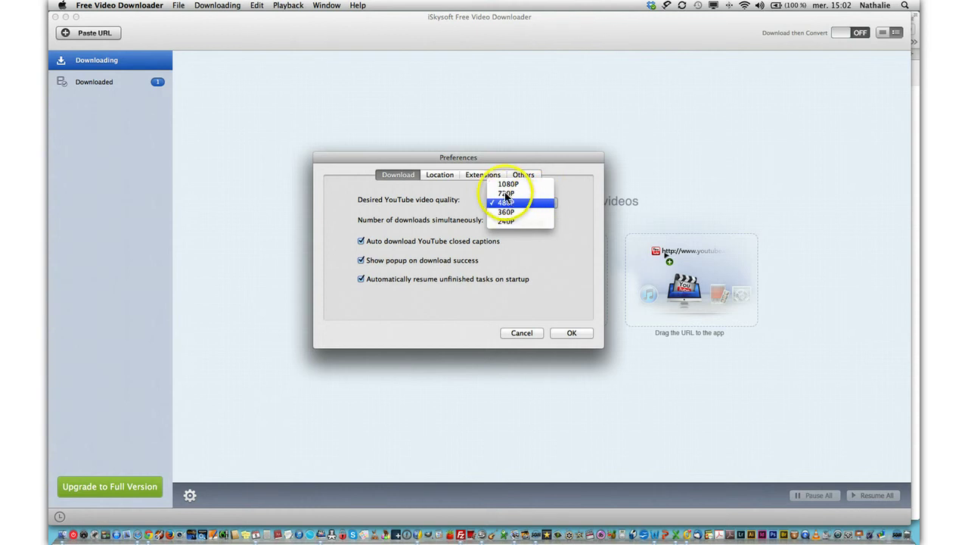
click(537, 193)
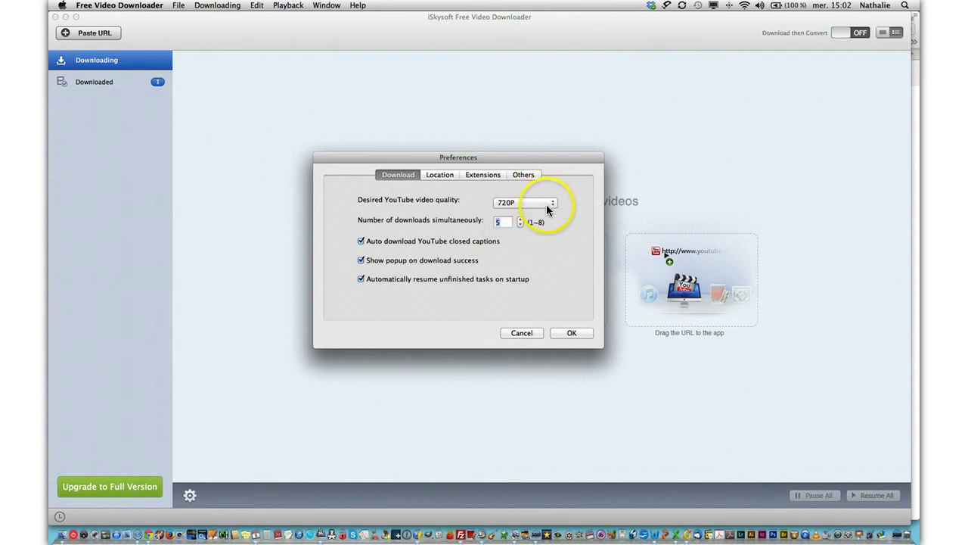
double_click(506, 223)
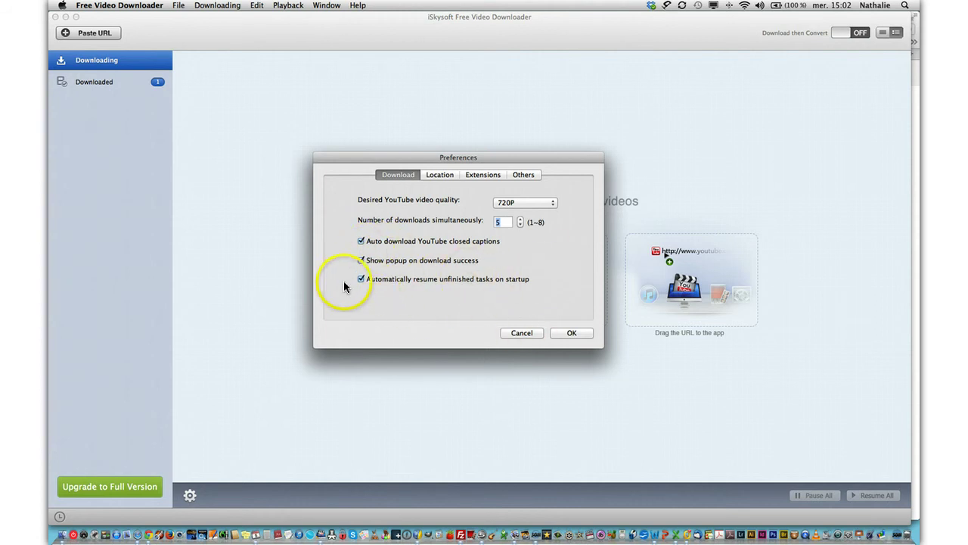
Step: Review the video and captions download locations and the browser extensions in the downloader's preferences
click(440, 174)
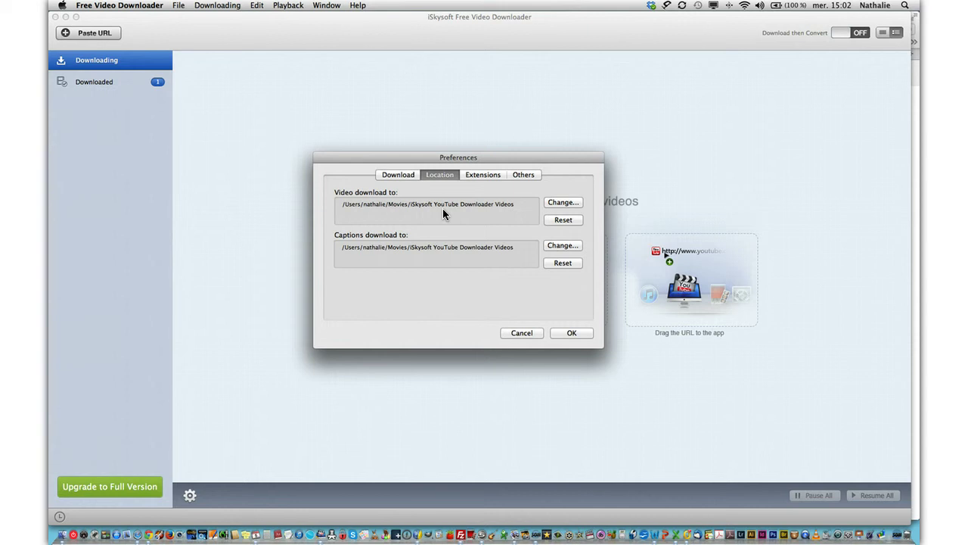
click(483, 175)
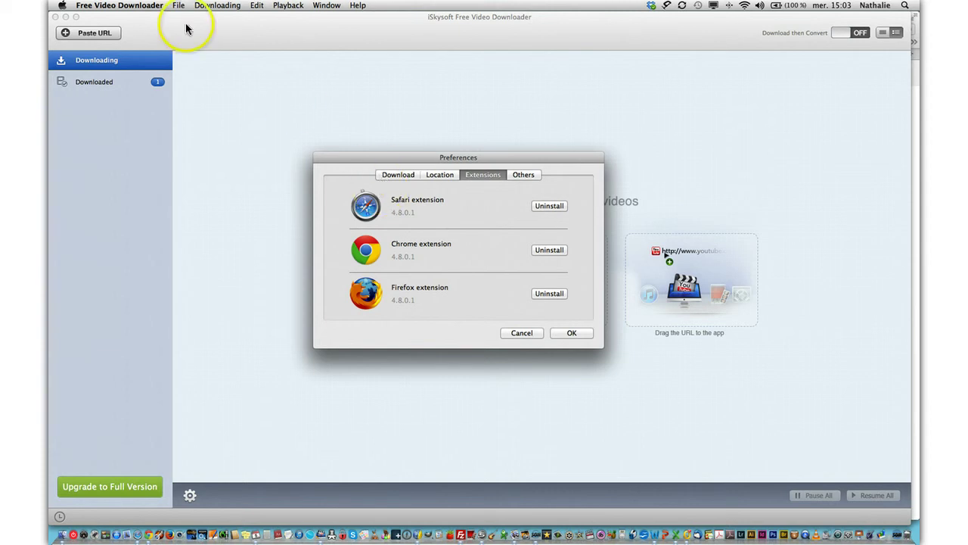
click(62, 6)
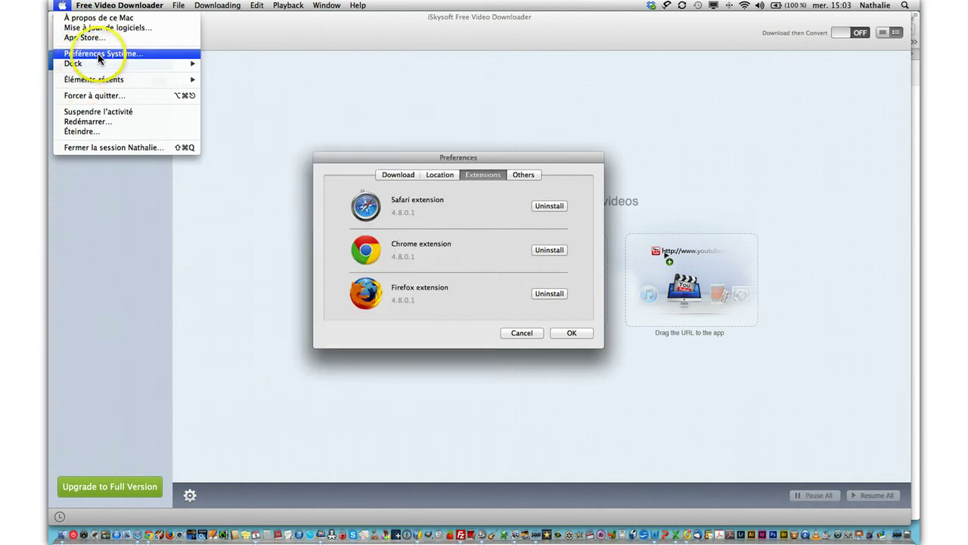
click(324, 66)
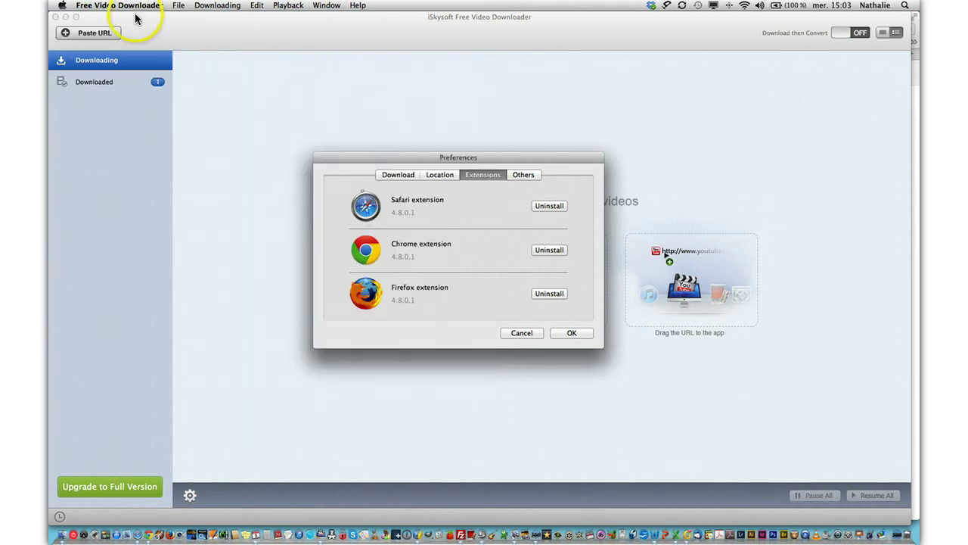
Step: Switch to Safari and check its extension preferences for the iTube Studio extension, then close them
click(918, 189)
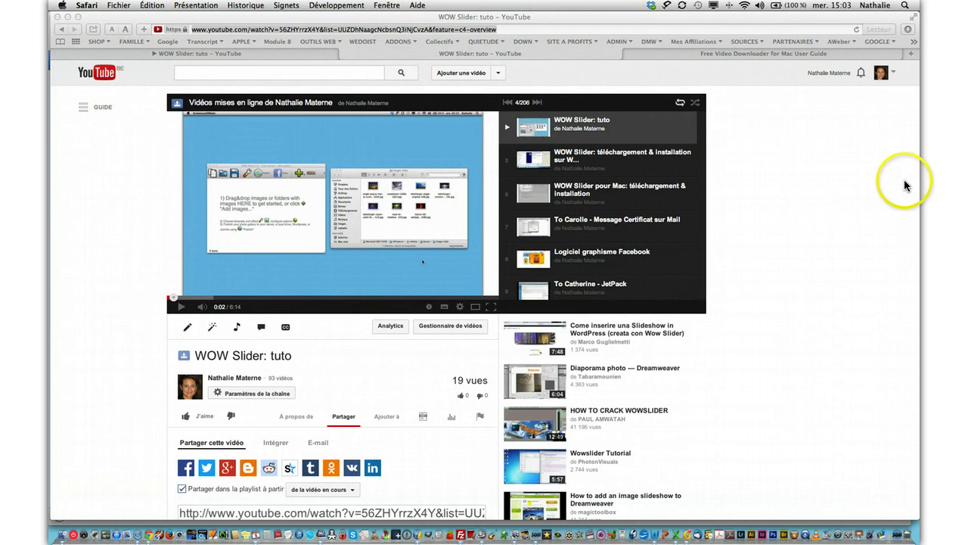
click(89, 6)
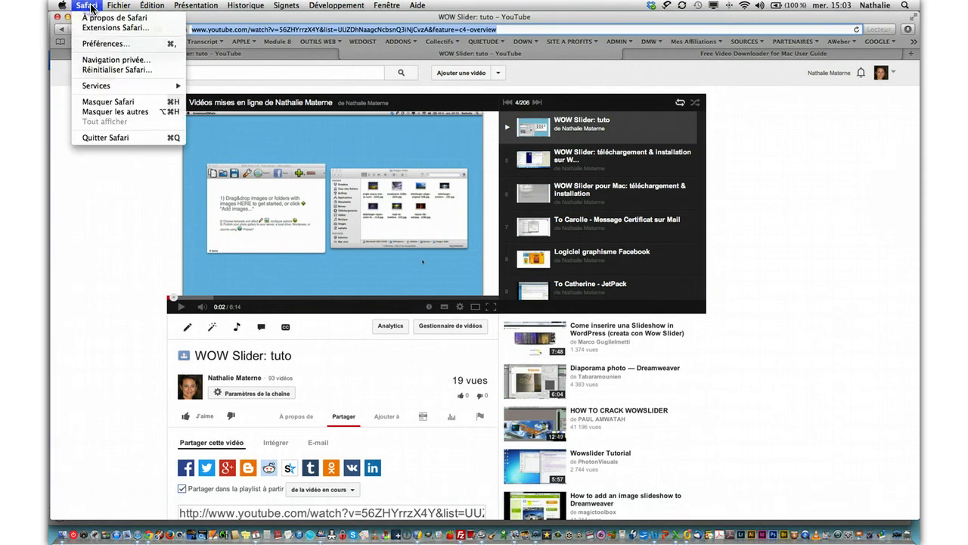
click(100, 42)
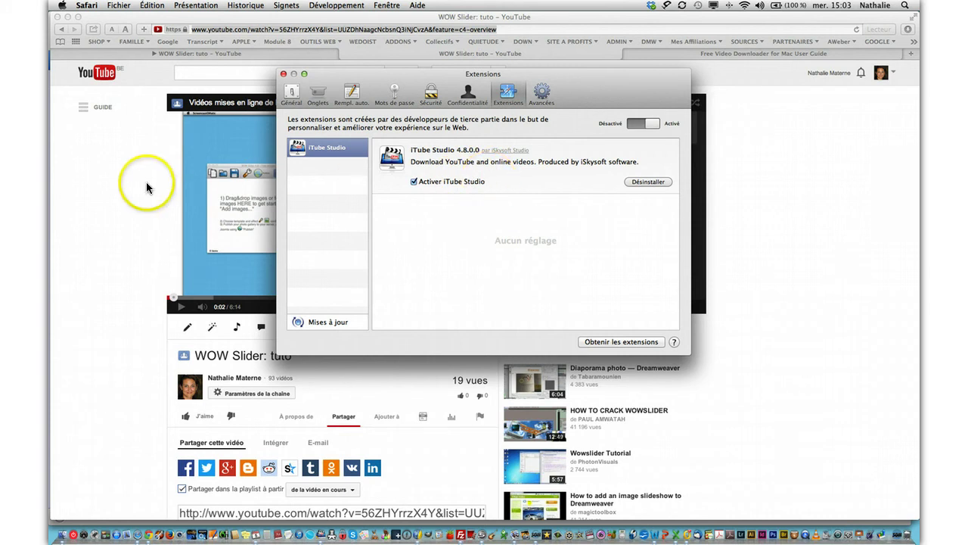
key(super+w)
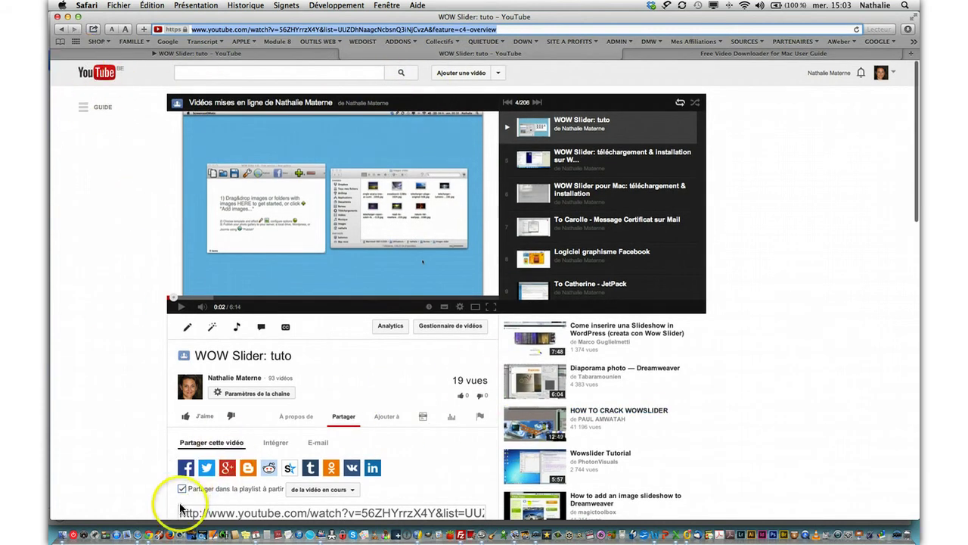
Step: Switch to Chrome, check the extensions page of its settings for iTube Studio, and quit Chrome
click(150, 534)
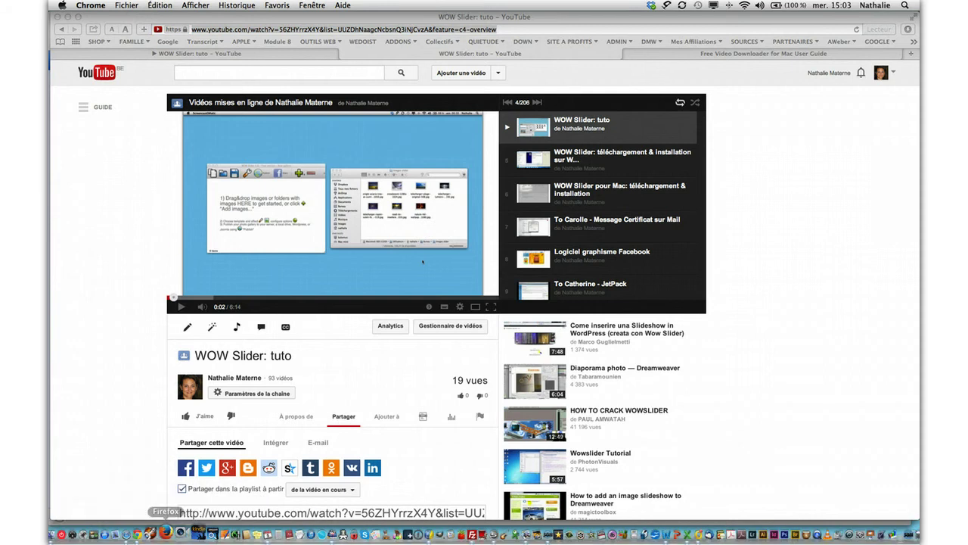
key(super+n)
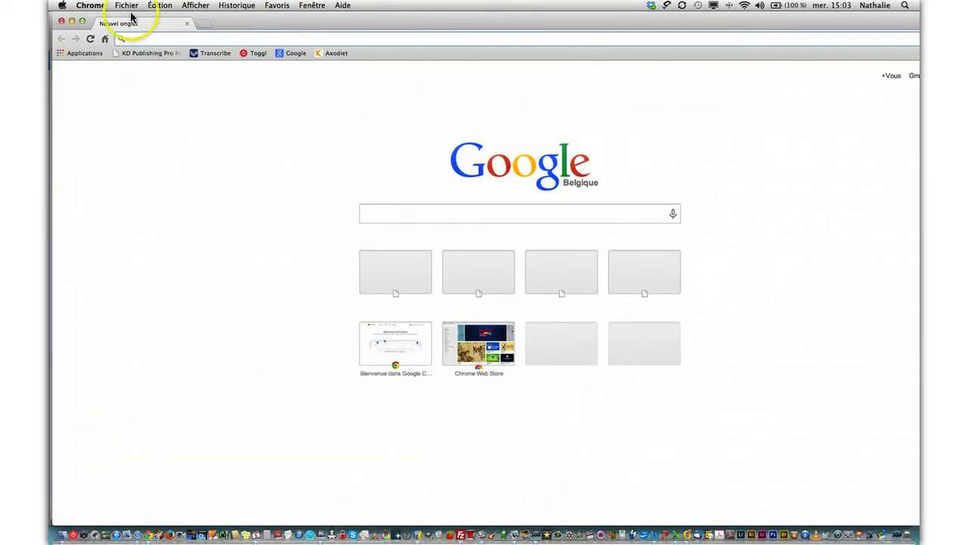
click(91, 5)
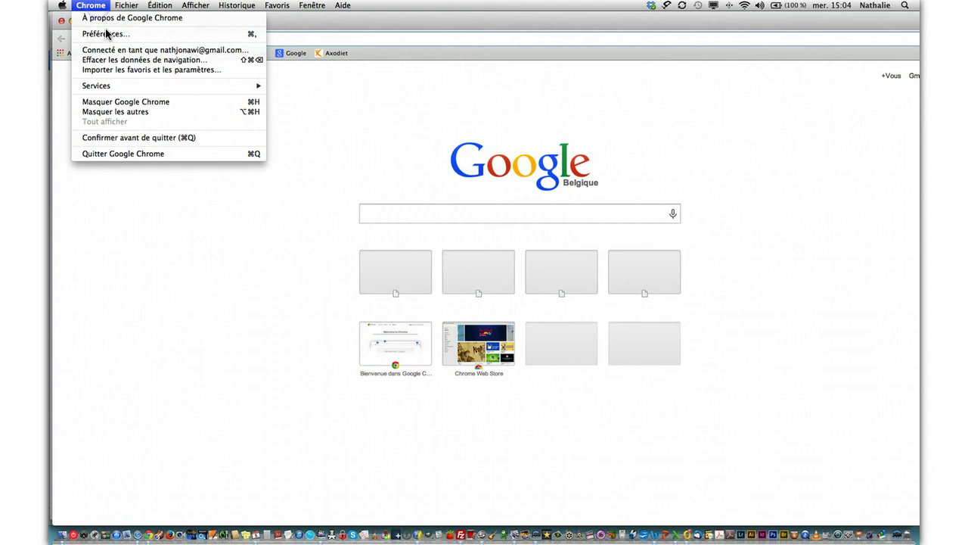
click(102, 63)
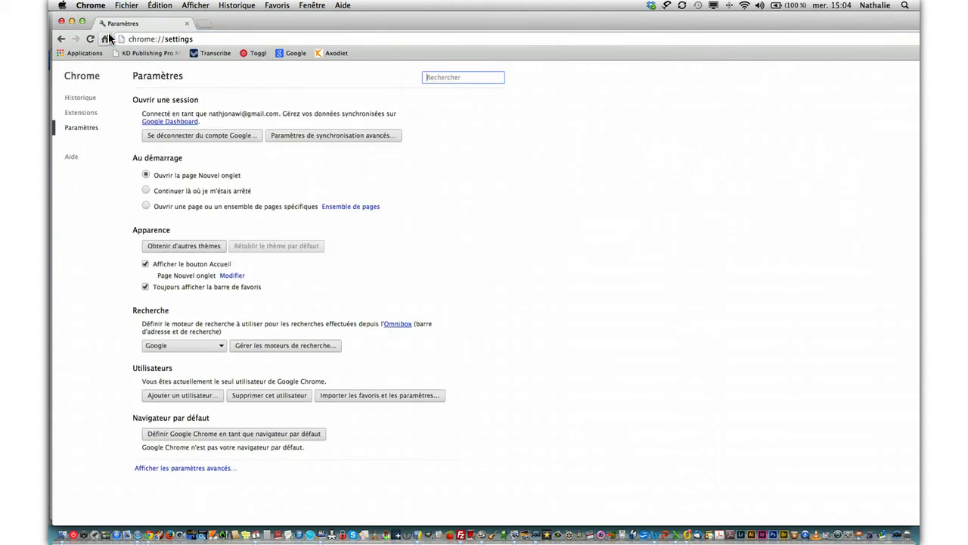
click(79, 112)
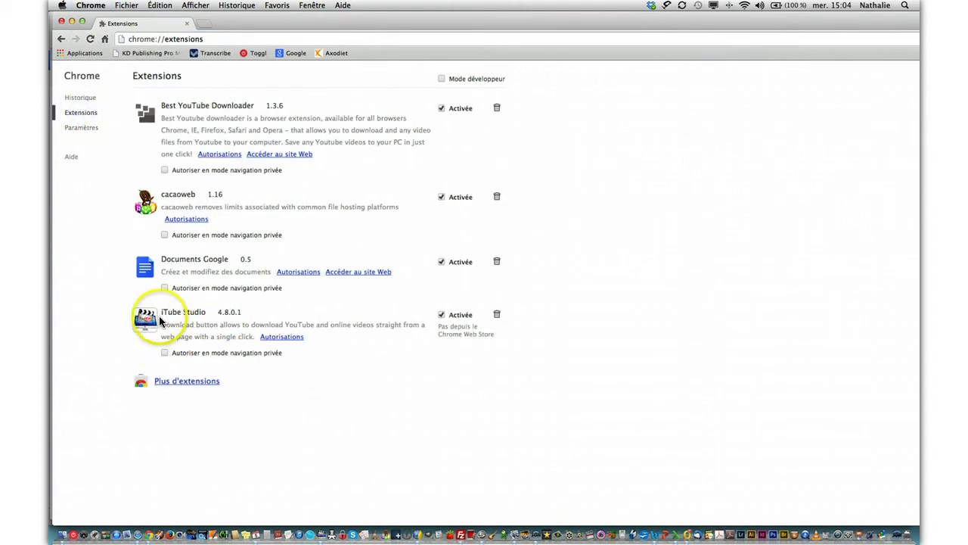
click(87, 6)
click(105, 152)
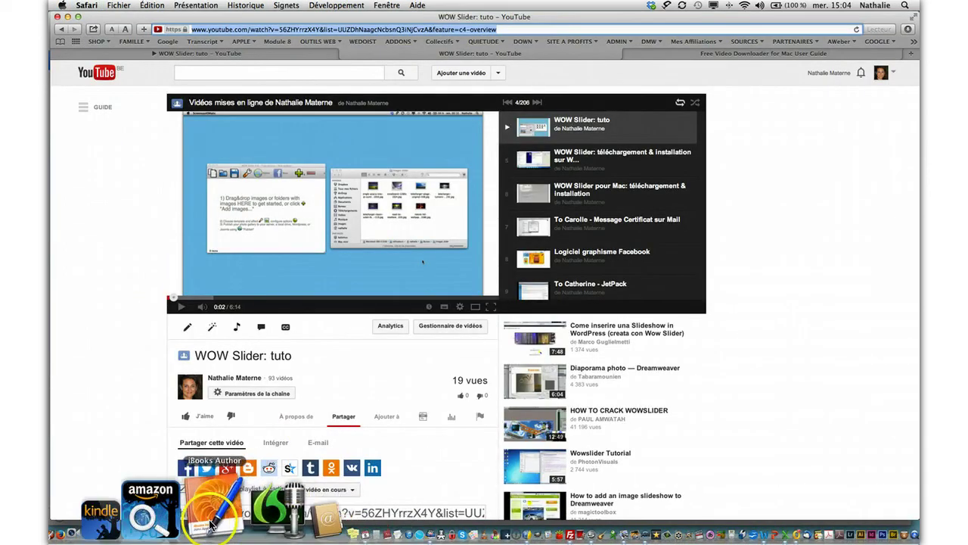
Step: Switch to Firefox, check the extensions in its add-ons manager for iTube Studio, and quit Firefox
click(173, 521)
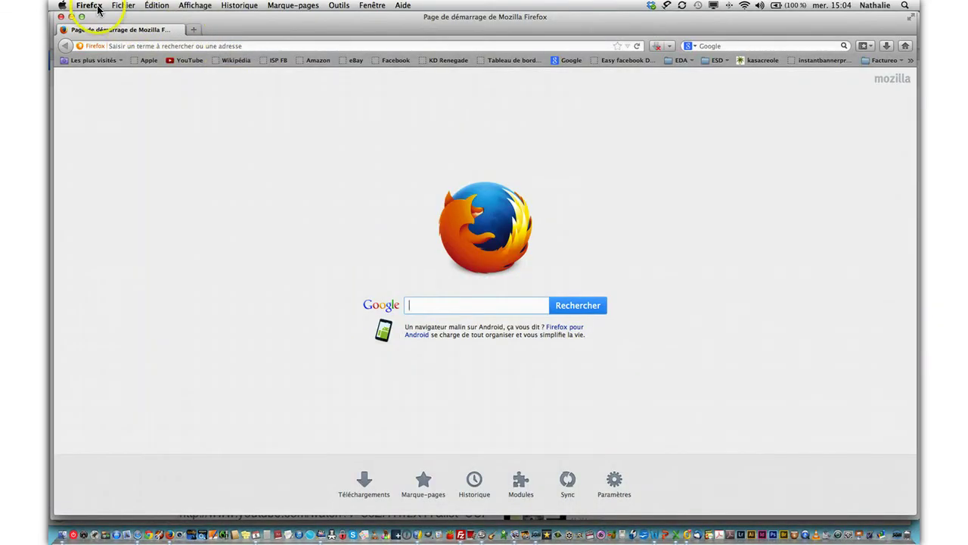
click(342, 6)
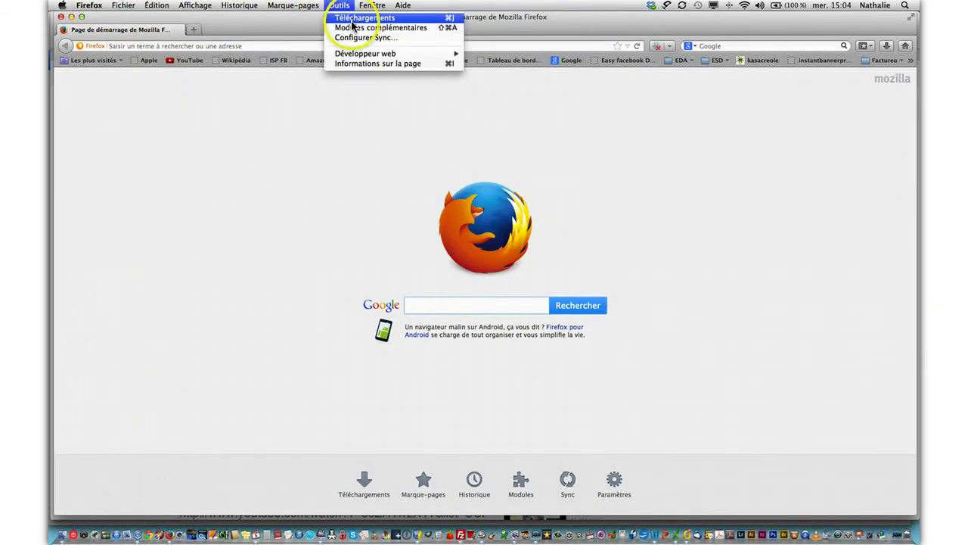
click(352, 17)
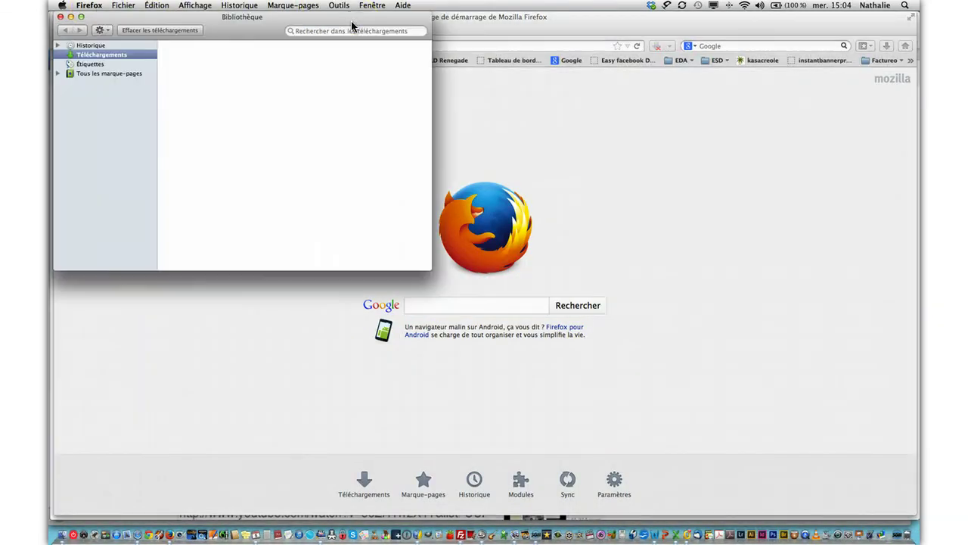
click(60, 16)
click(339, 7)
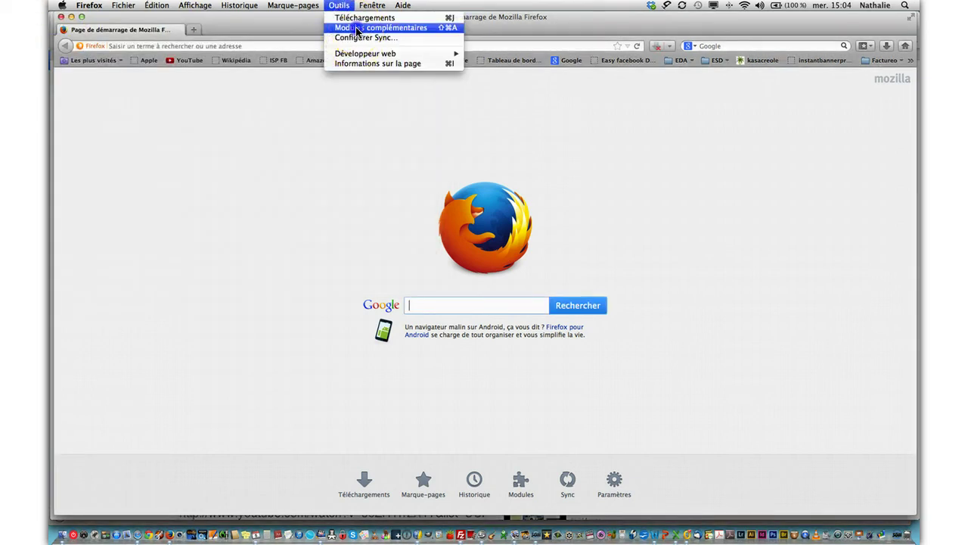
click(351, 28)
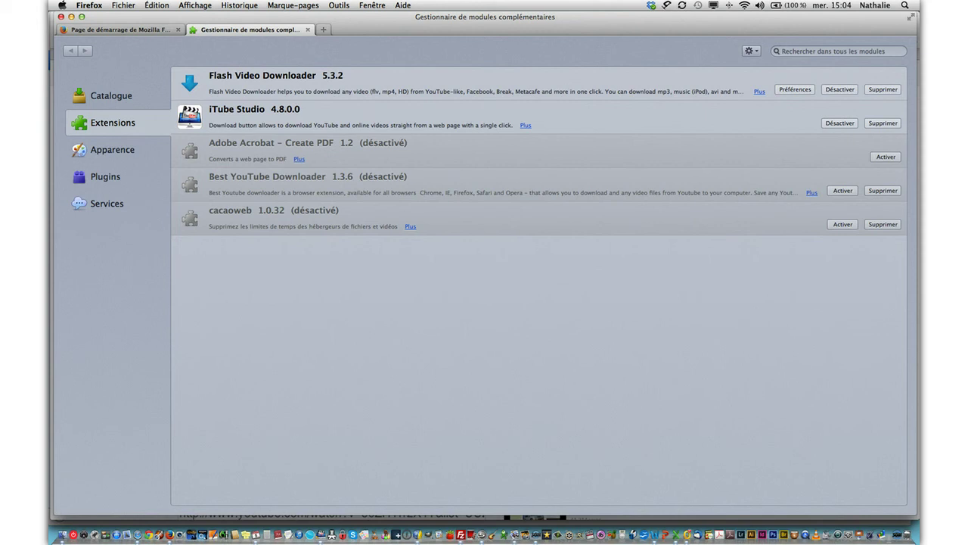
click(89, 5)
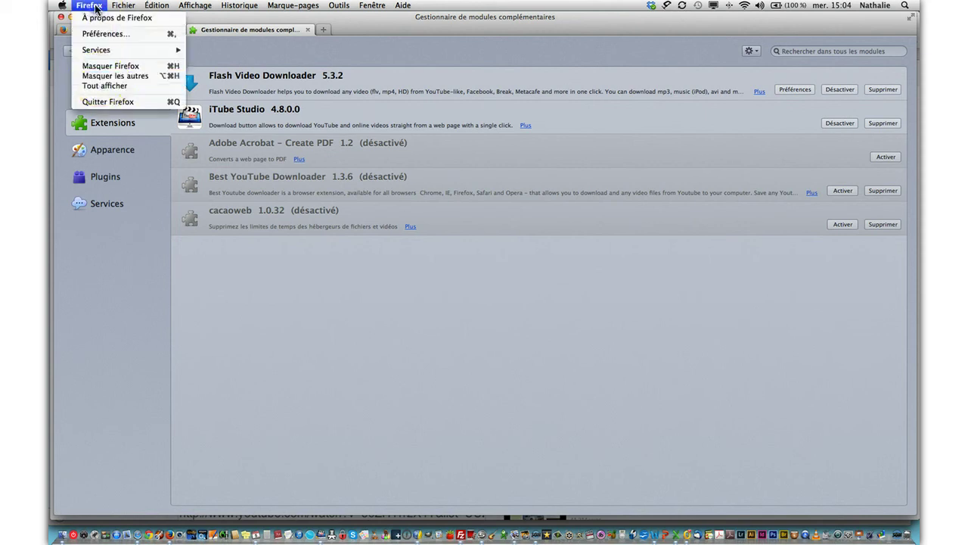
click(102, 101)
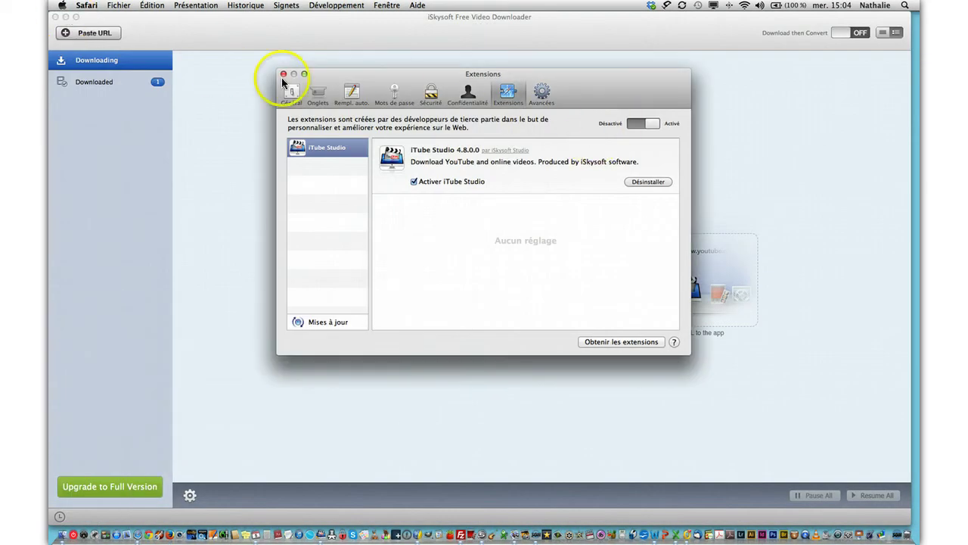
Step: Close Safari's extension preferences, review the Others settings of the downloader and save its preferences
click(283, 74)
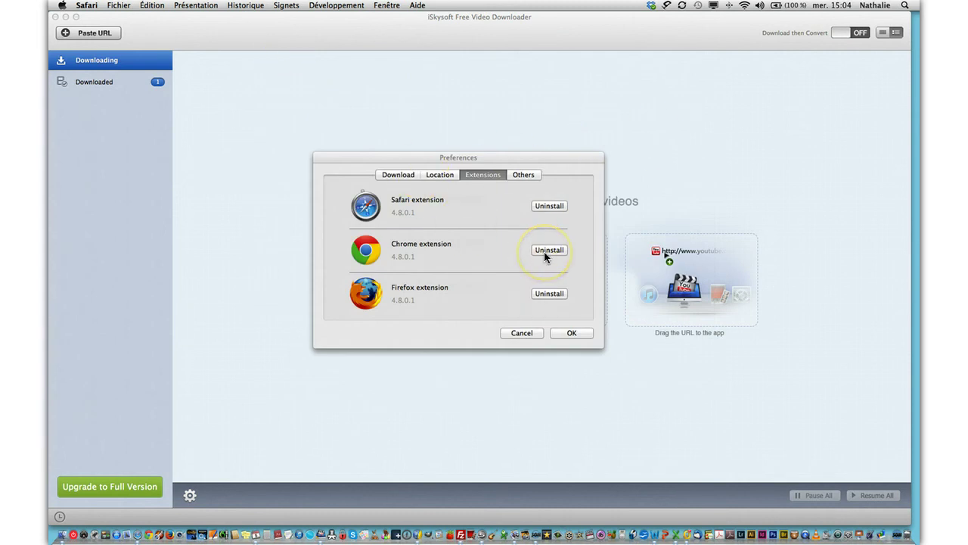
click(522, 173)
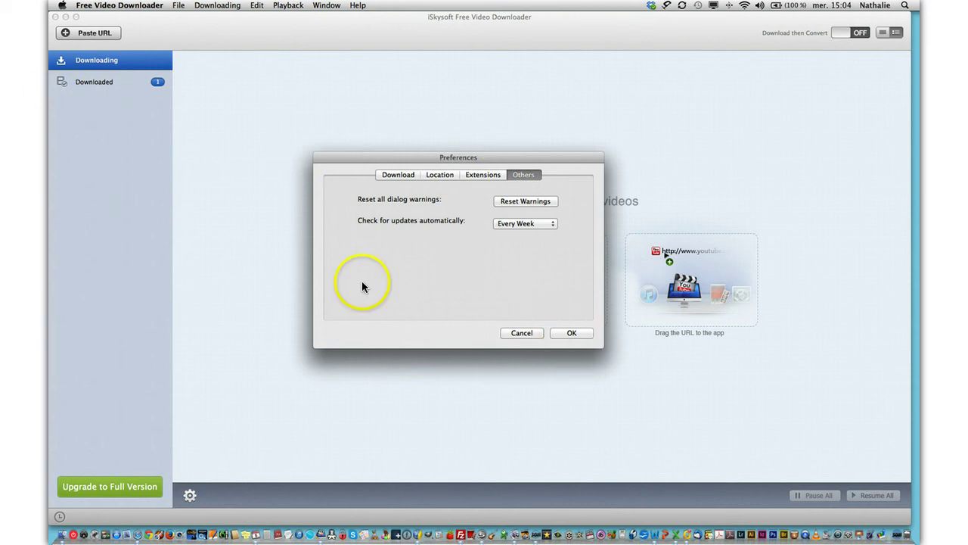
click(573, 333)
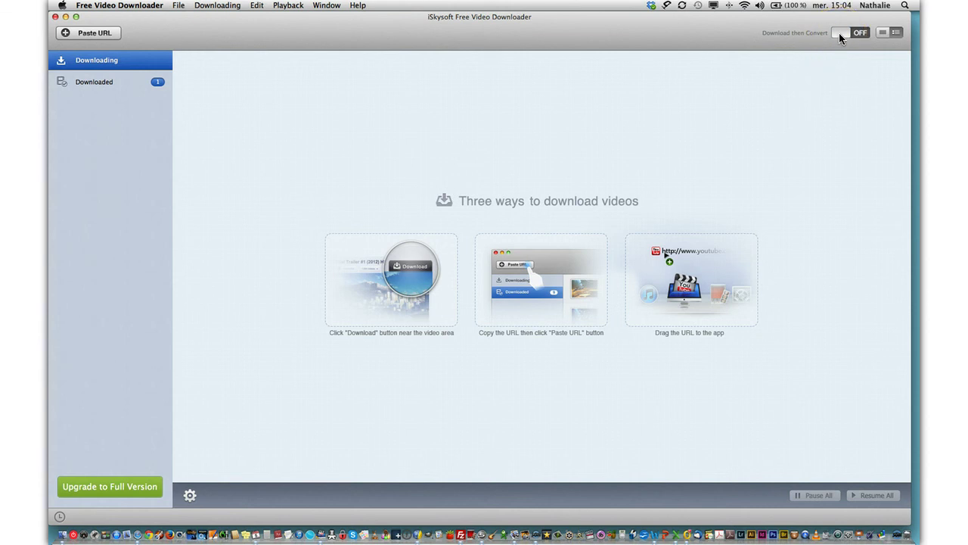
Step: Show the full-version upgrade offer and compare the features of the free version with those of iTube Studio
click(104, 485)
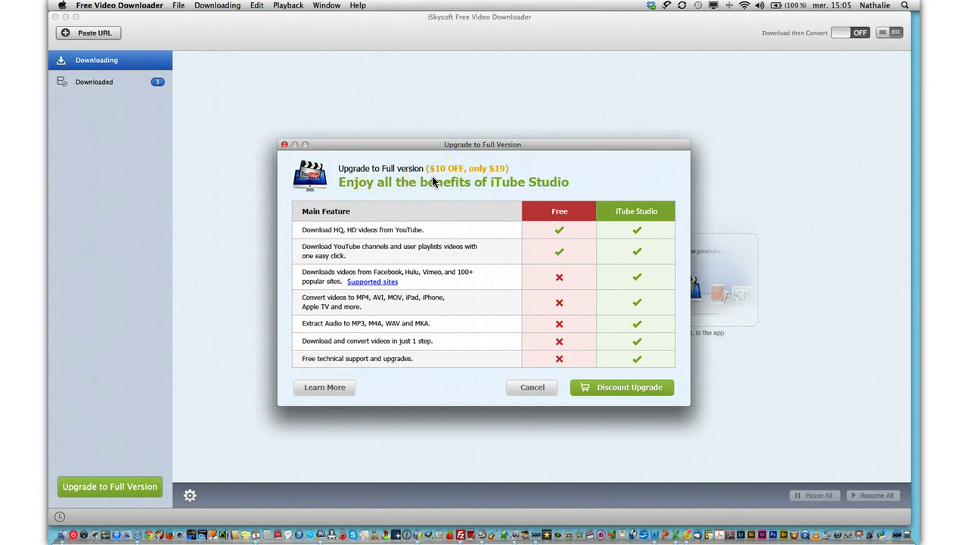
Step: Open the iTube Studio for Mac product page from the upgrade offer and review its download and purchase options
click(327, 388)
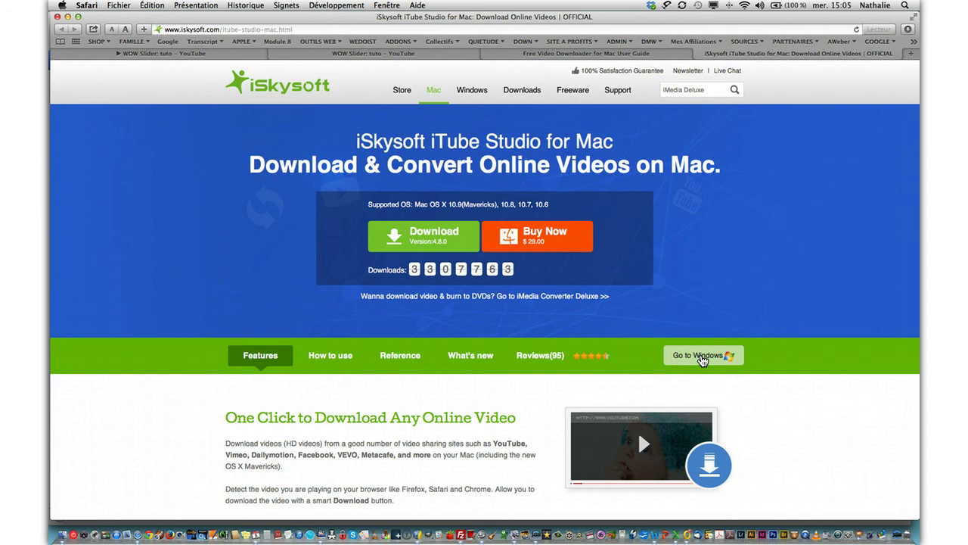
scroll(701, 360, down, 2)
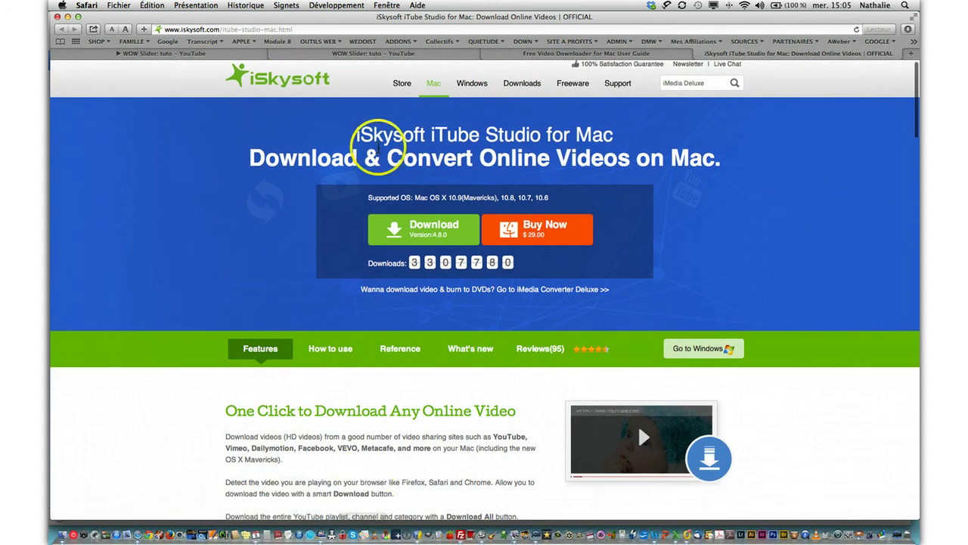
mouse_move(401, 96)
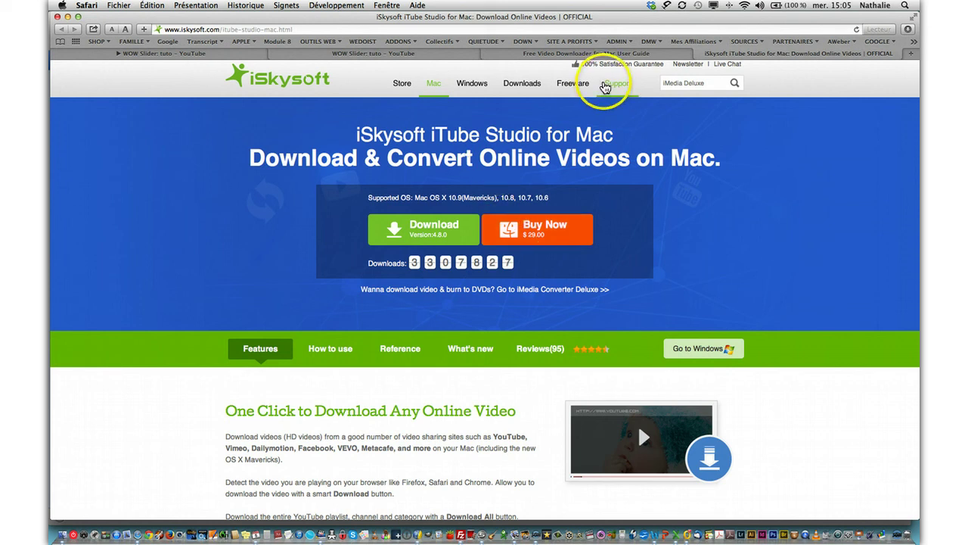
Step: Open the Free Video Downloader for Mac page from the site's freeware offerings, and switch back to iSkysoft Free Video Downloader
mouse_move(566, 85)
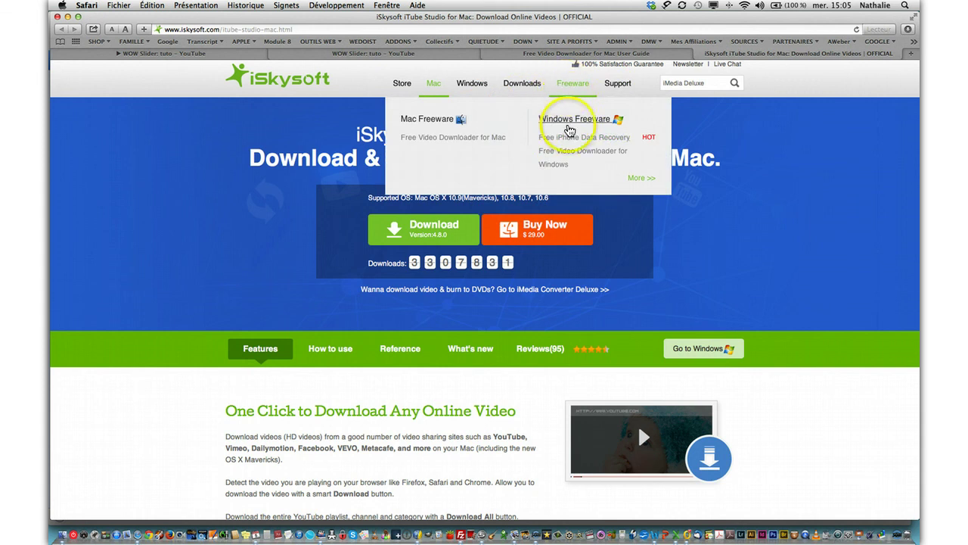
click(436, 139)
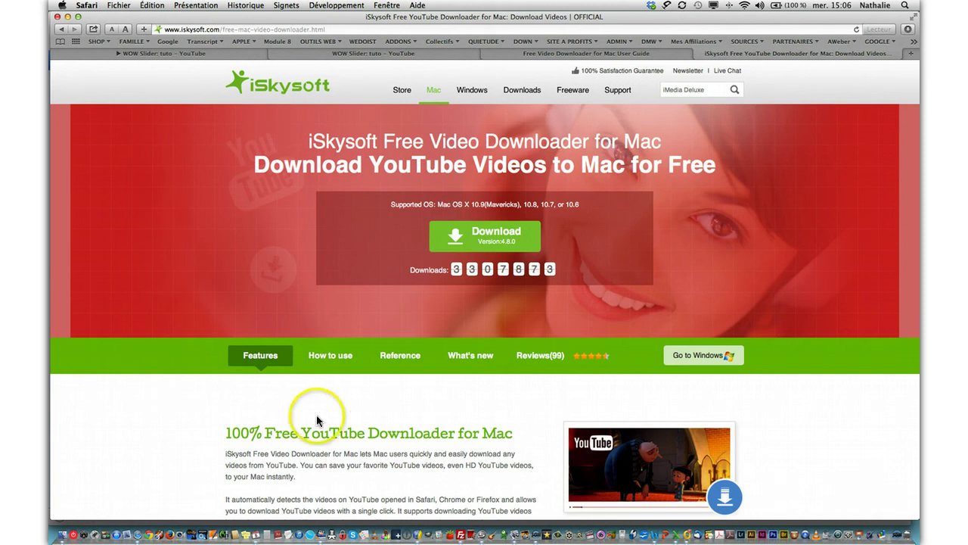
click(316, 529)
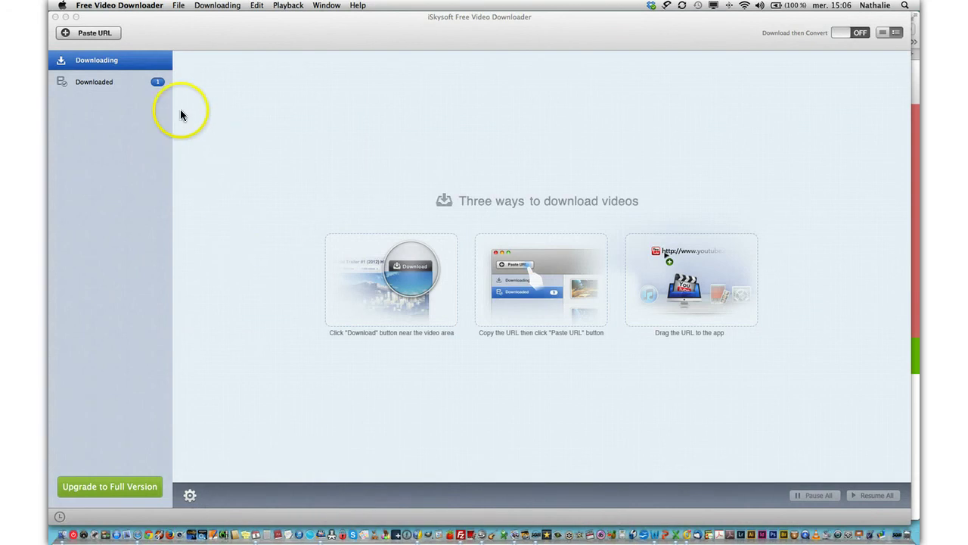